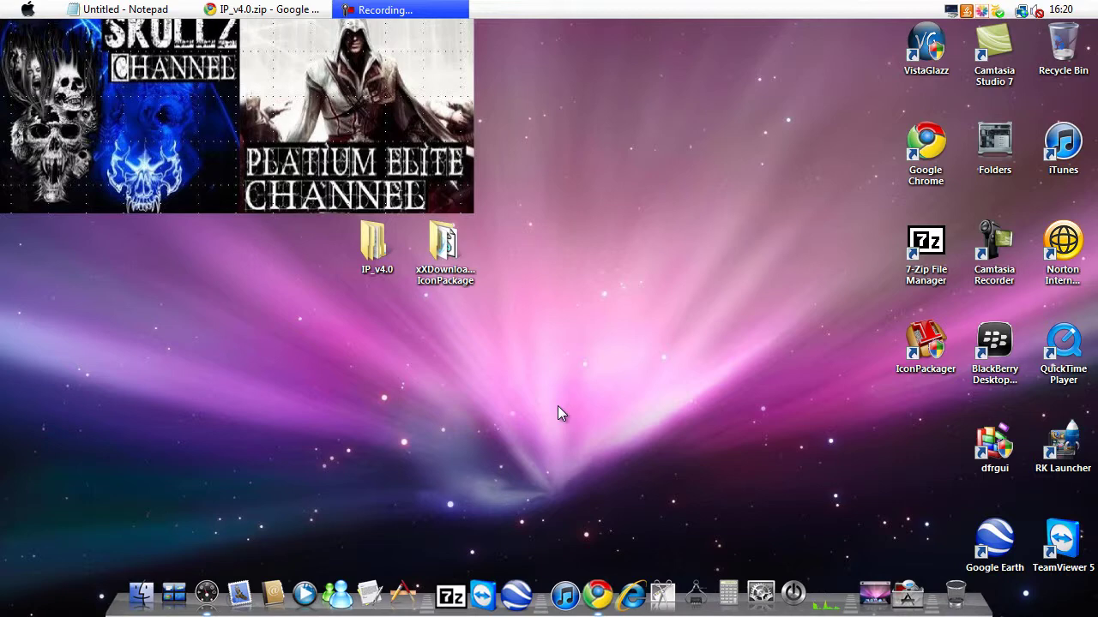
- Create a new test folder on the desktop, then delete it
{"action": "right_click", "coordinate": [601, 265]}
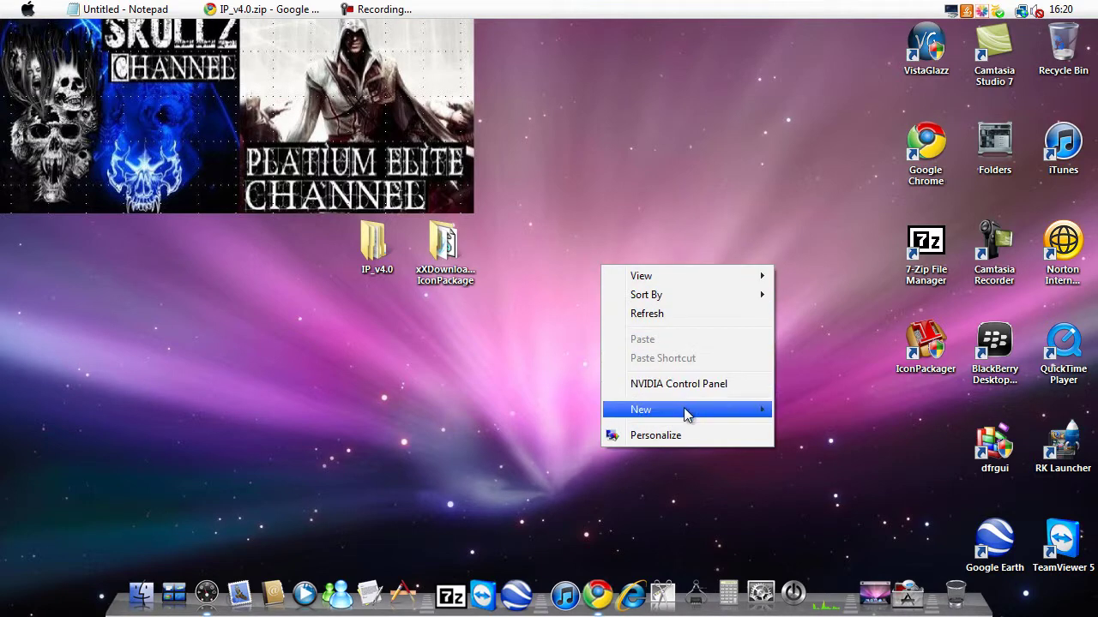
{"action": "mouse_move", "coordinate": [686, 409]}
{"action": "left_click", "coordinate": [799, 410]}
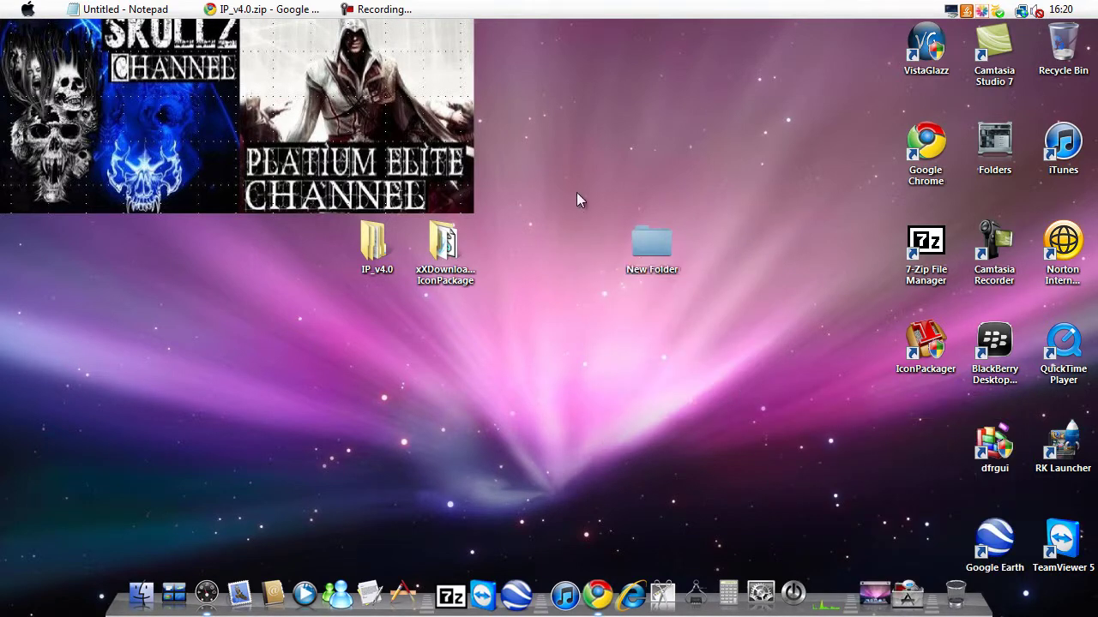
{"action": "left_click_drag", "start_coordinate": [576, 192], "coordinate": [734, 336]}
{"action": "key", "text": "Delete"}
{"action": "left_click", "coordinate": [588, 395]}
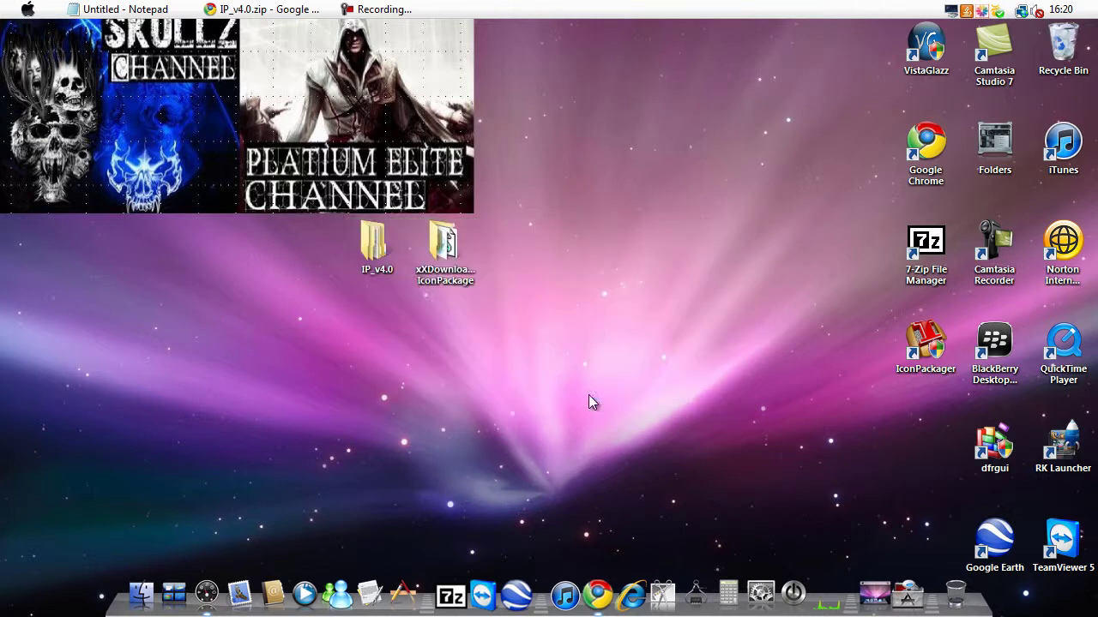
{"action": "right_click", "coordinate": [603, 303]}
{"action": "left_click", "coordinate": [552, 387]}
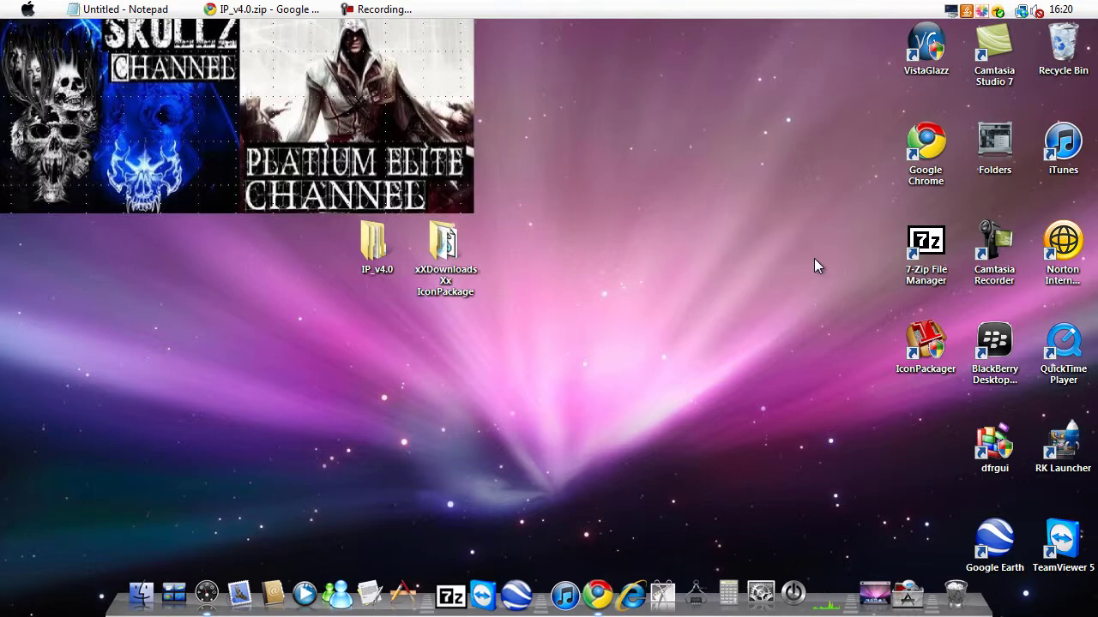
- Empty the Recycle Bin and confirm permanent deletion
{"action": "right_click", "coordinate": [1053, 53]}
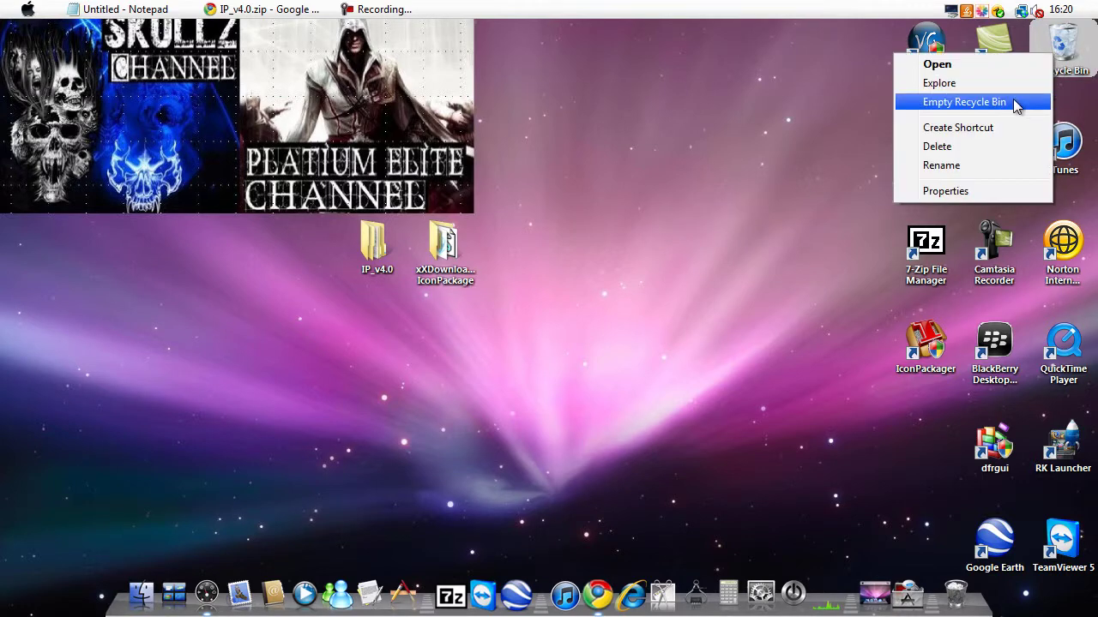
{"action": "left_click", "coordinate": [964, 102]}
{"action": "left_click", "coordinate": [619, 392]}
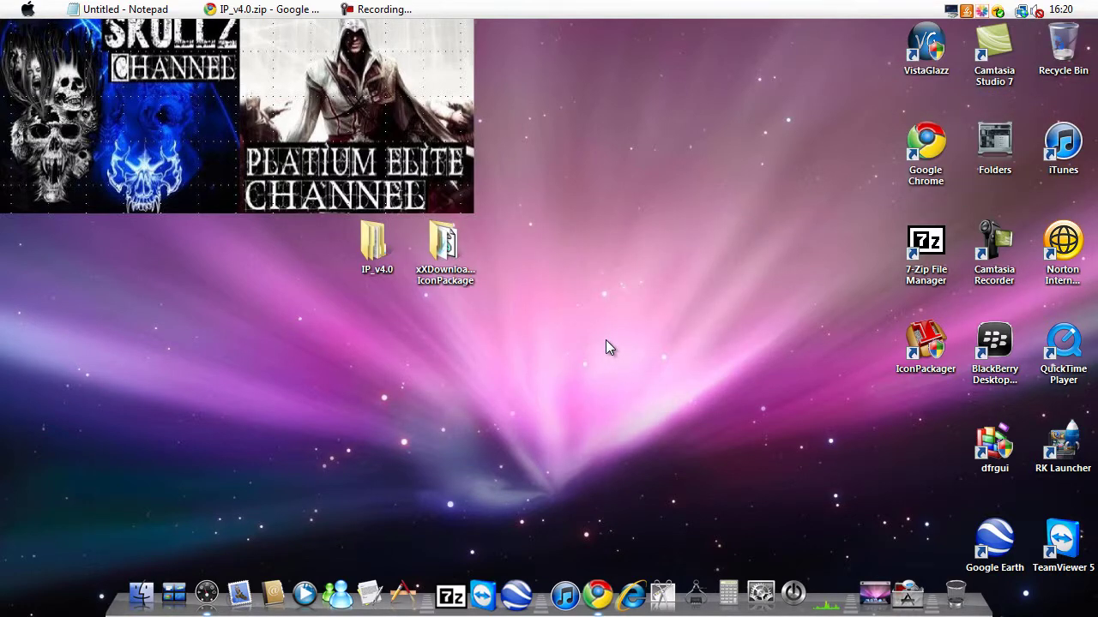
- Bring the browser forward to the MediaFire page for xXDownloadsXx IconPackage.zip (3.92 MB)
{"action": "left_click", "coordinate": [257, 15]}
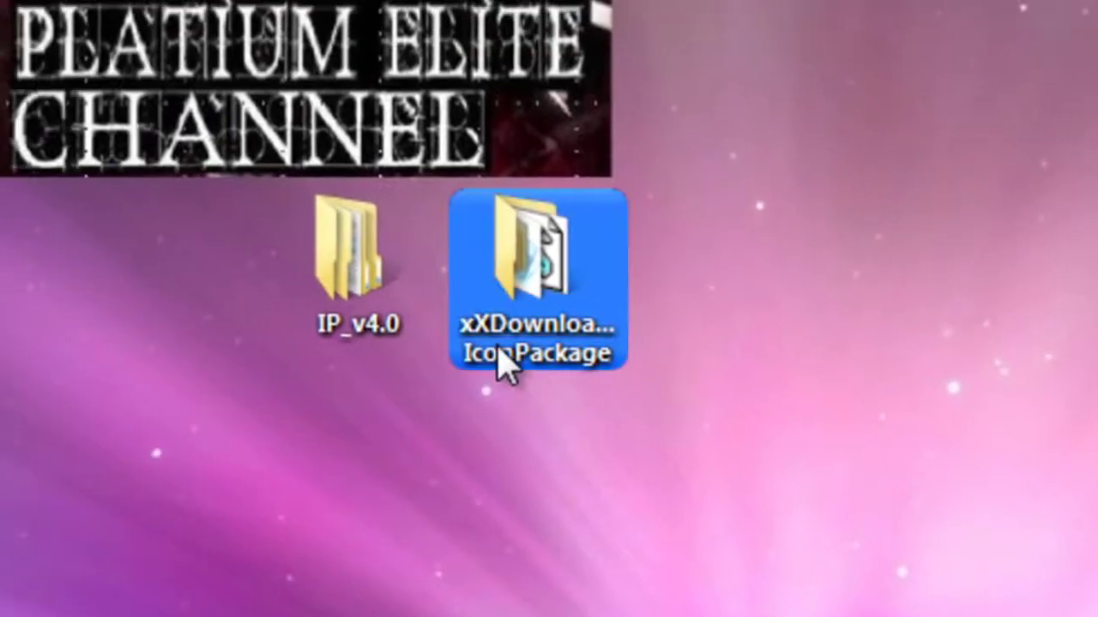
- Open the IP_v4.0 desktop folder and then its IconPackager_v4.0 subfolder
{"action": "left_click_drag", "start_coordinate": [172, 75], "coordinate": [892, 507]}
{"action": "left_click", "coordinate": [892, 508]}
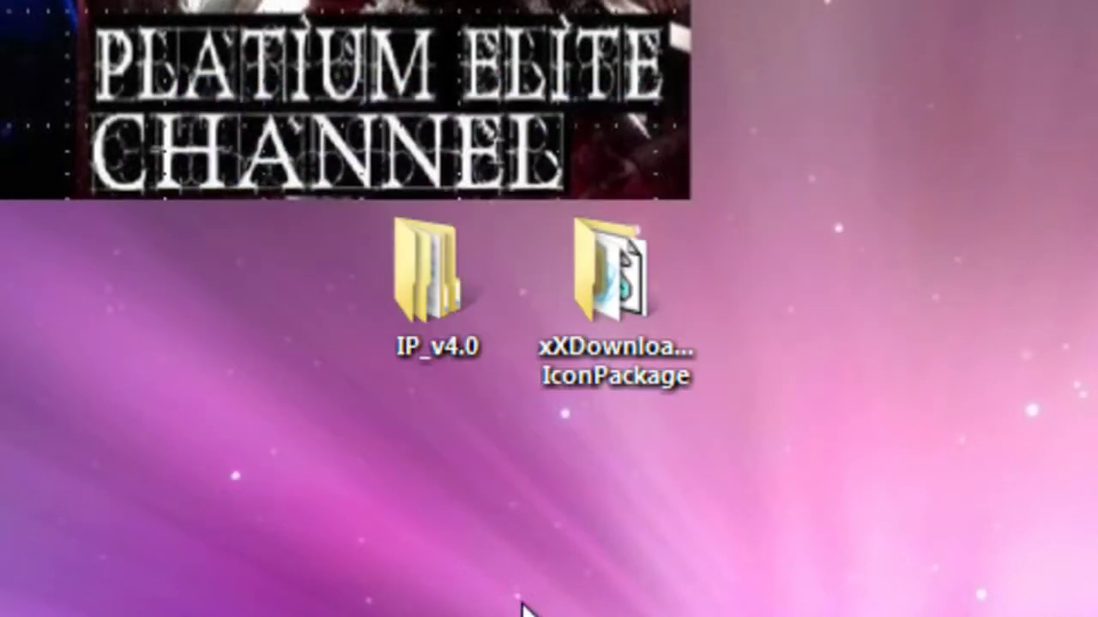
{"action": "left_click", "coordinate": [442, 304]}
{"action": "double_click", "coordinate": [442, 305]}
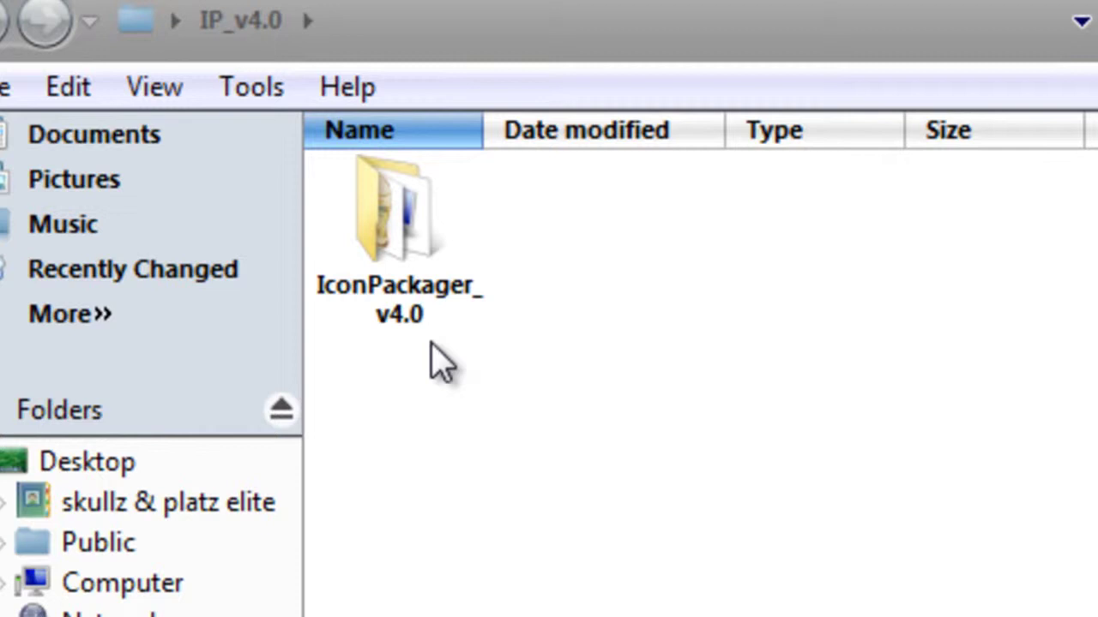
{"action": "left_click", "coordinate": [410, 307]}
{"action": "double_click", "coordinate": [421, 316]}
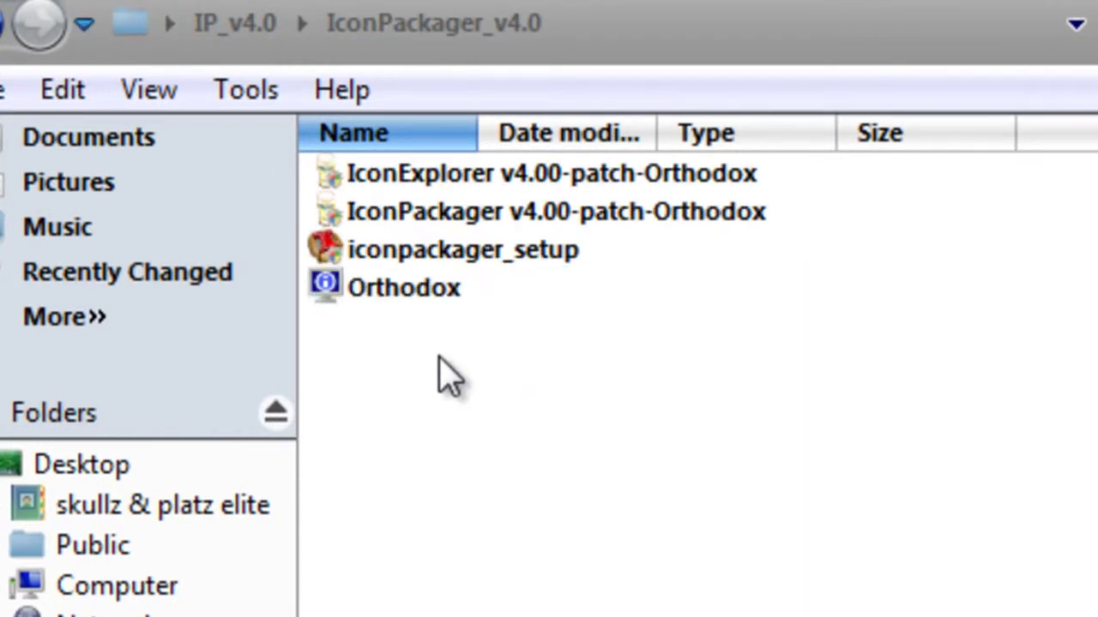
{"action": "left_click", "coordinate": [506, 250]}
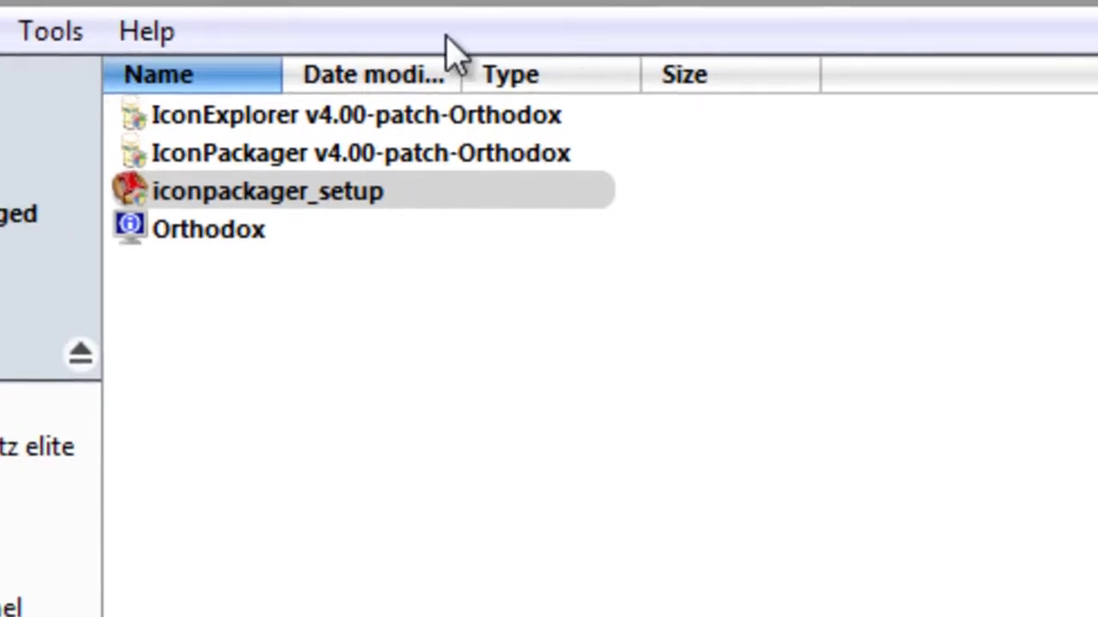
{"action": "left_click", "coordinate": [365, 339]}
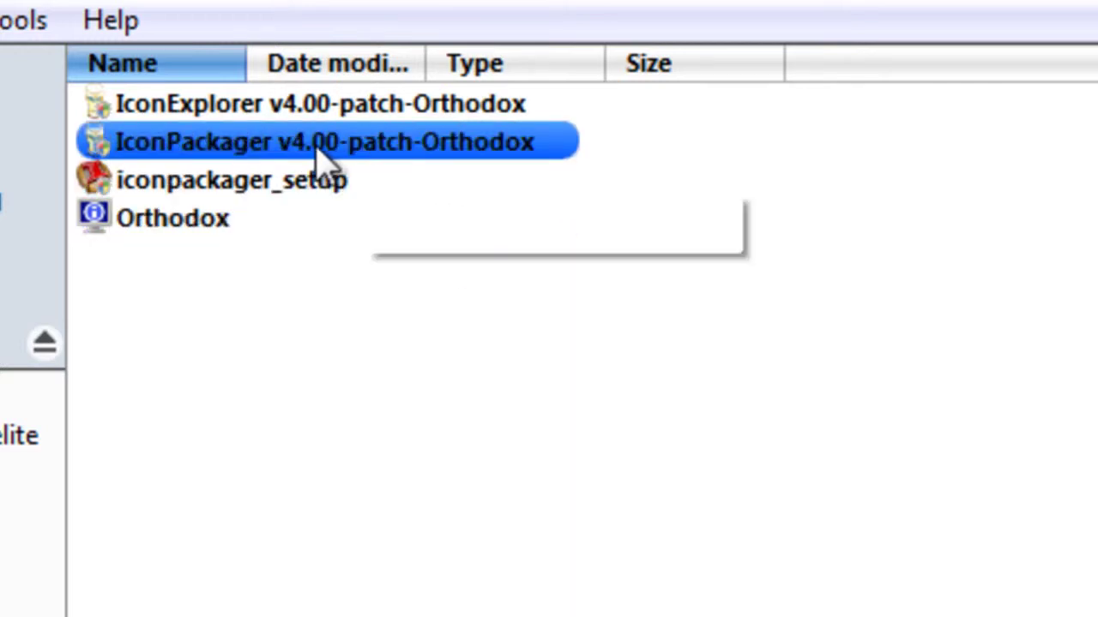
- Launch the IconPackager v4.00 patch and start choosing its target on the OS (C:) drive
{"action": "double_click", "coordinate": [253, 152]}
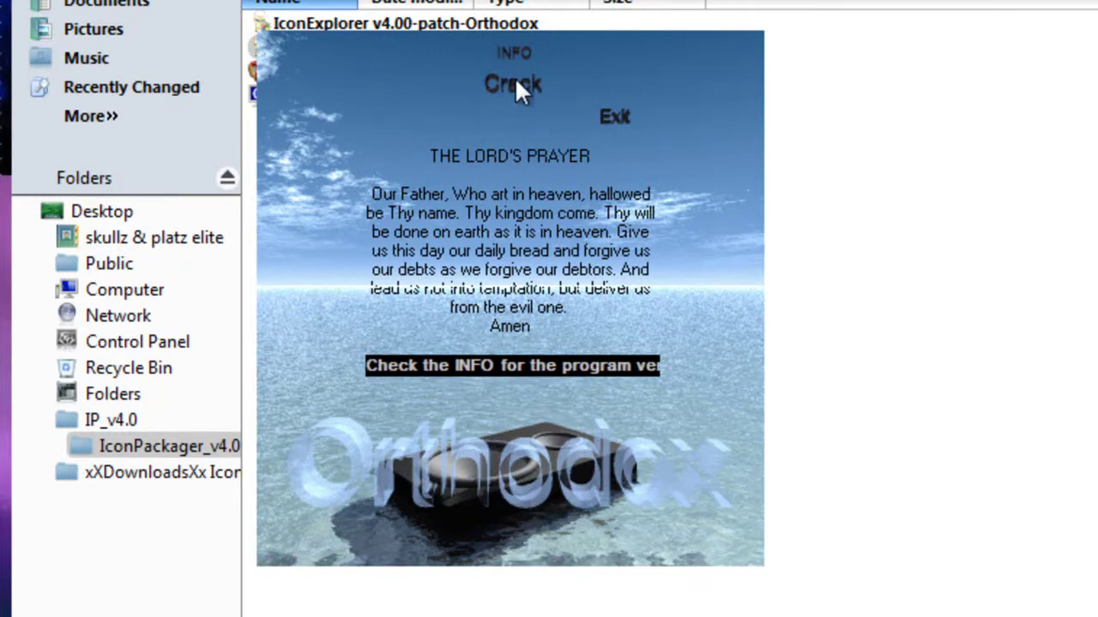
{"action": "left_click", "coordinate": [515, 83]}
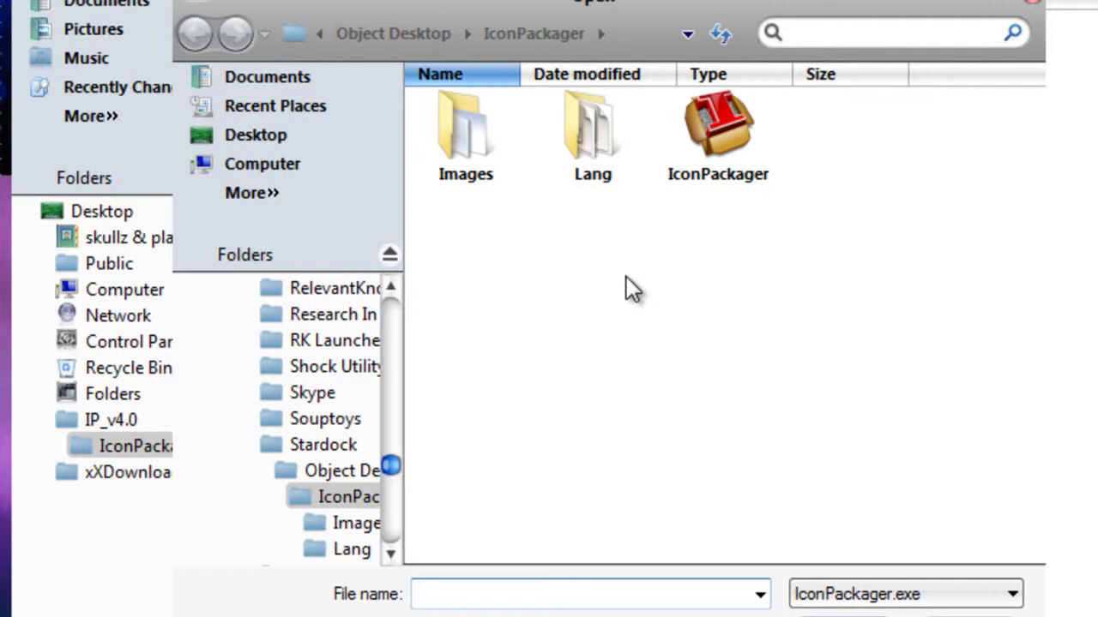
{"action": "left_click_drag", "start_coordinate": [390, 467], "coordinate": [402, 300]}
{"action": "left_click", "coordinate": [247, 370]}
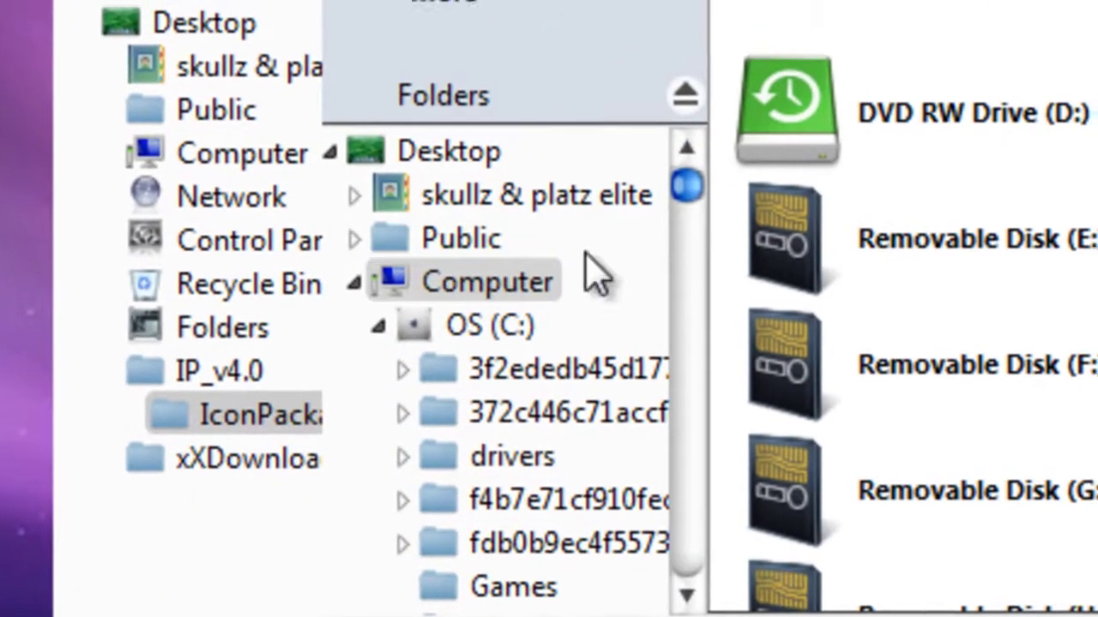
{"action": "left_click", "coordinate": [982, 1]}
{"action": "double_click", "coordinate": [570, 244]}
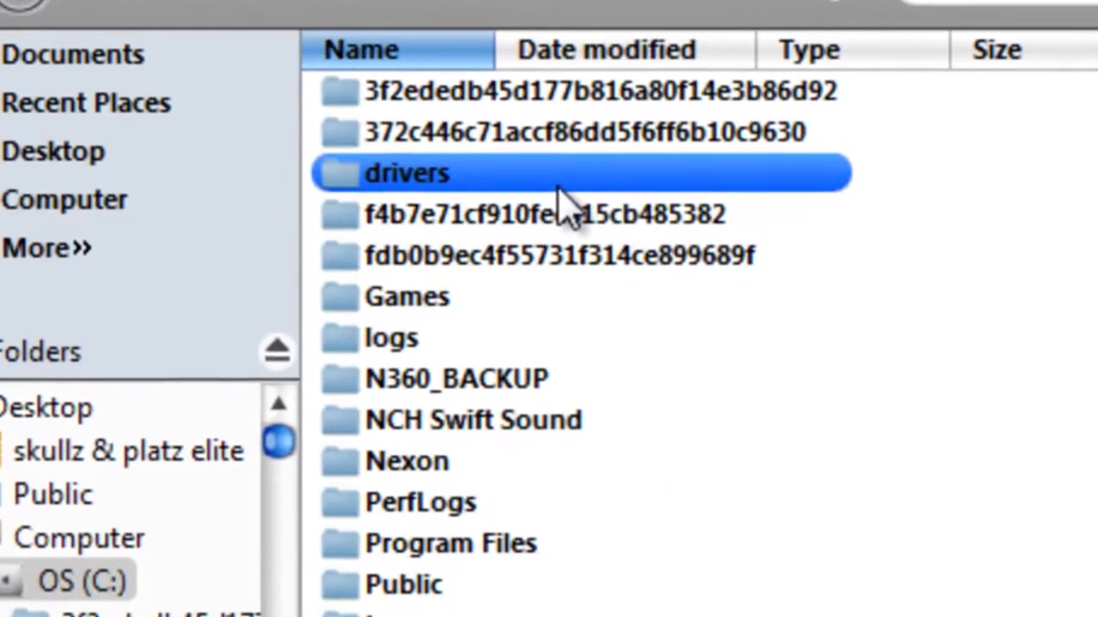
- Browse to Program Files\Stardock\Object Desktop\IconPackager and select IconPackager
{"action": "left_click", "coordinate": [505, 464]}
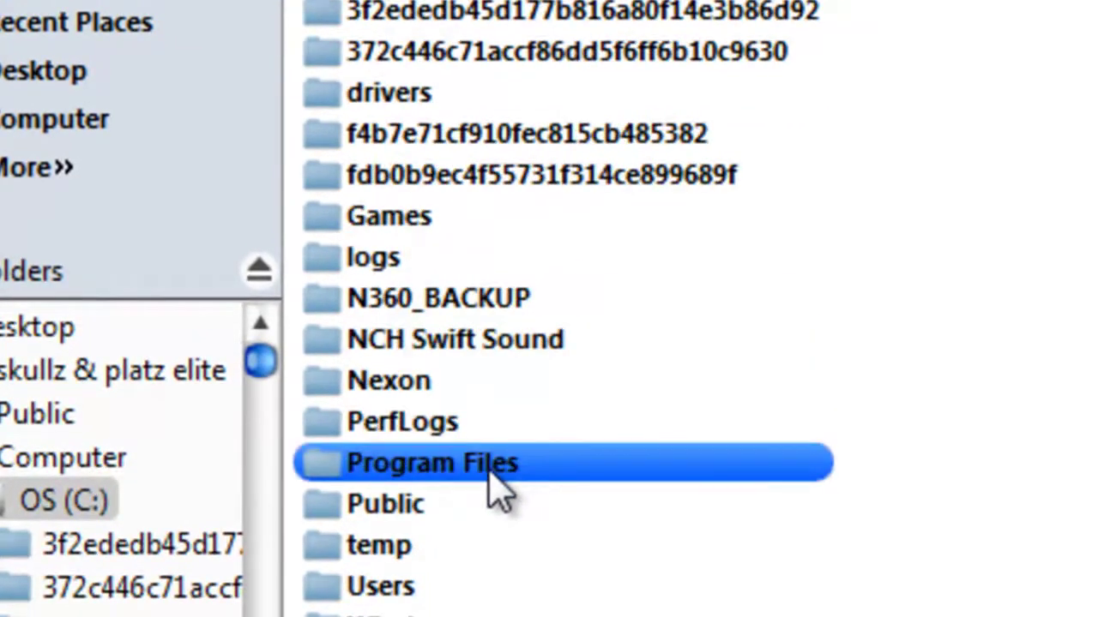
{"action": "double_click", "coordinate": [500, 489]}
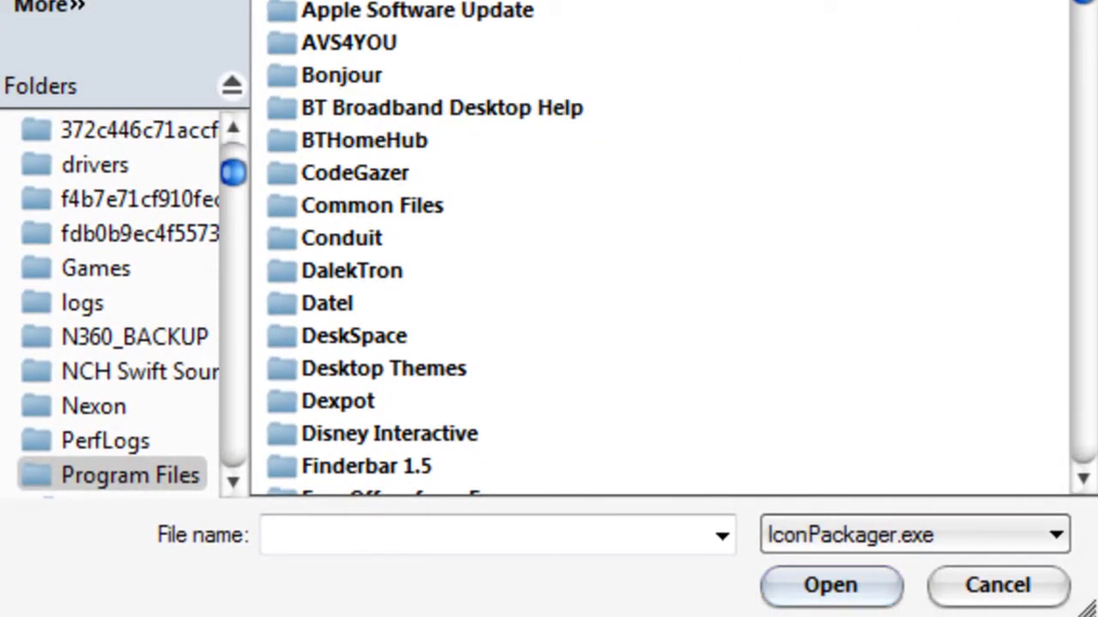
{"action": "scroll", "coordinate": [1082, 47], "scroll_direction": "down", "scroll_amount": 4}
{"action": "left_click_drag", "start_coordinate": [1083, 47], "coordinate": [1031, 346]}
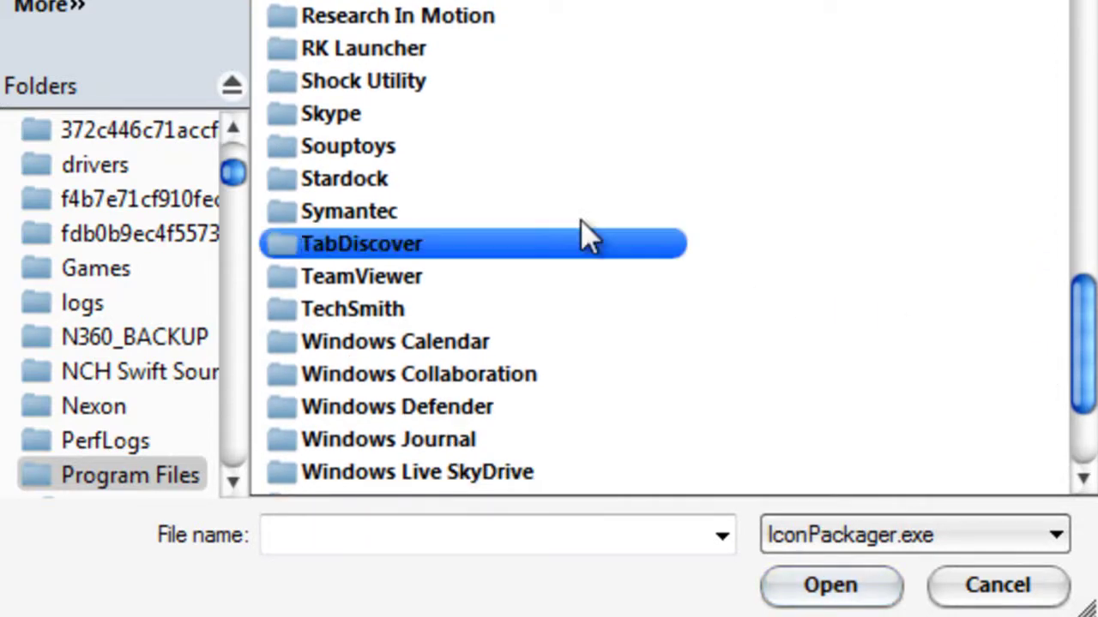
{"action": "double_click", "coordinate": [437, 193]}
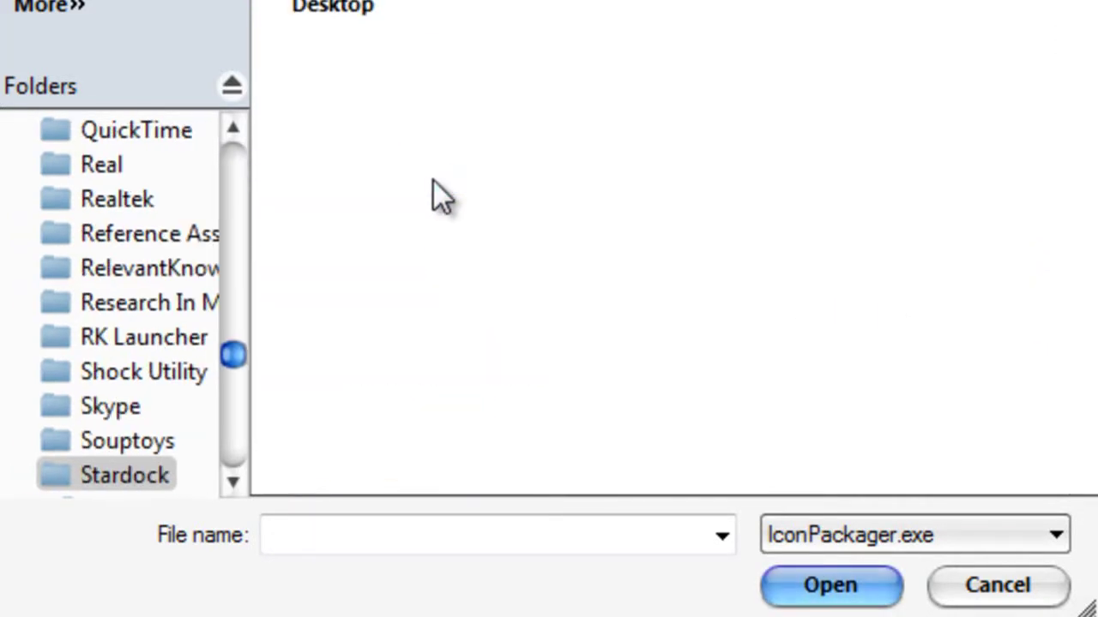
{"action": "double_click", "coordinate": [392, 252]}
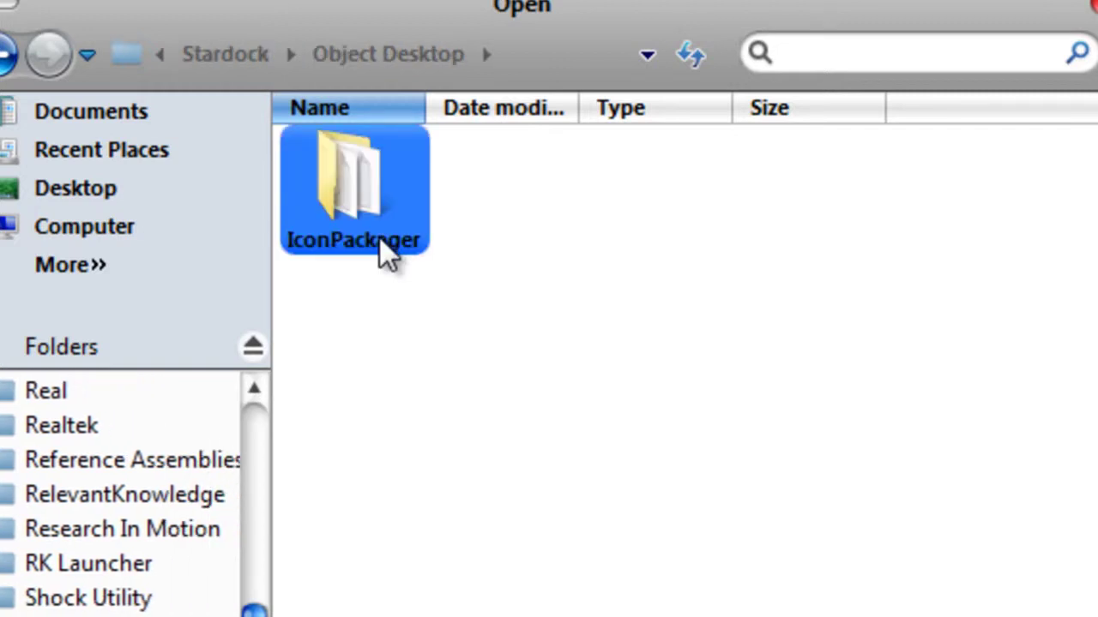
{"action": "double_click", "coordinate": [398, 236]}
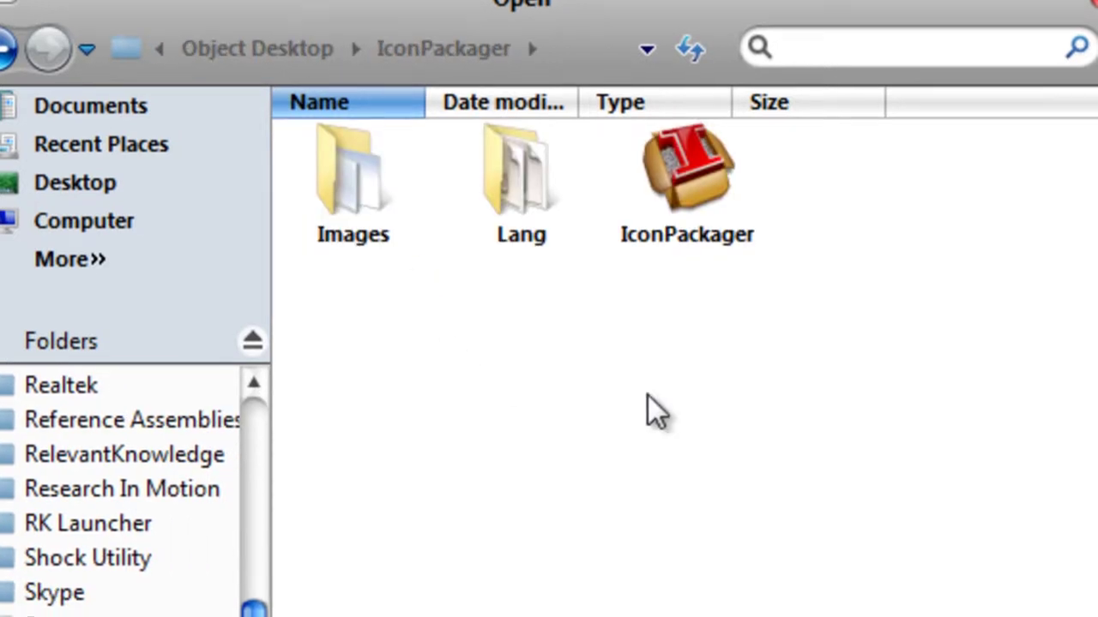
{"action": "left_click", "coordinate": [690, 195]}
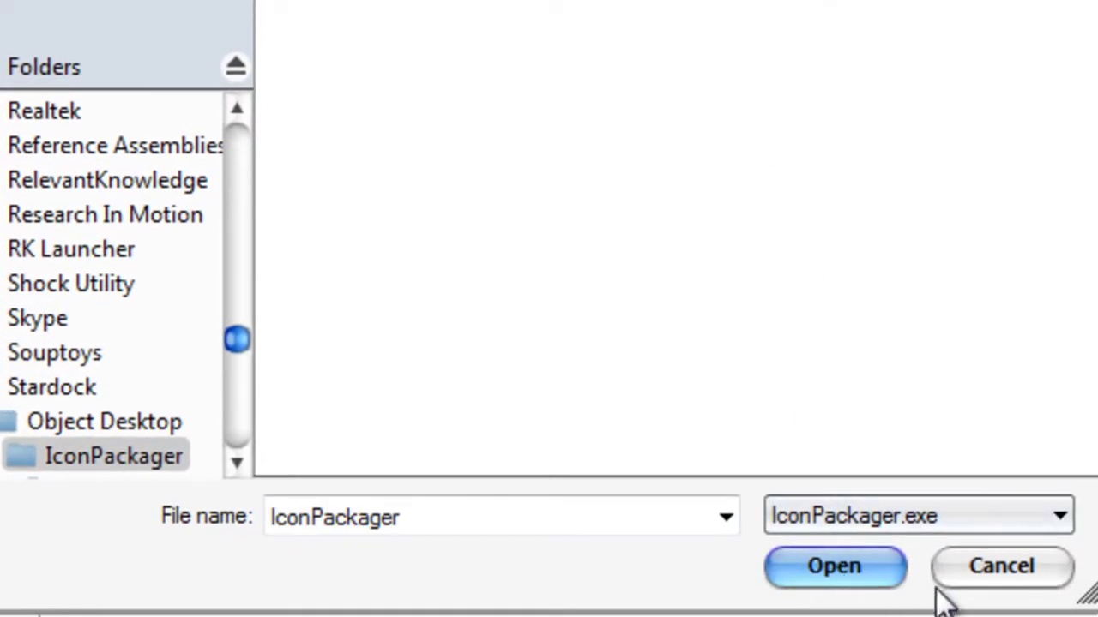
- Confirm IconPackager as the patch target, dismiss the success message, and close the patcher
{"action": "left_click", "coordinate": [862, 585]}
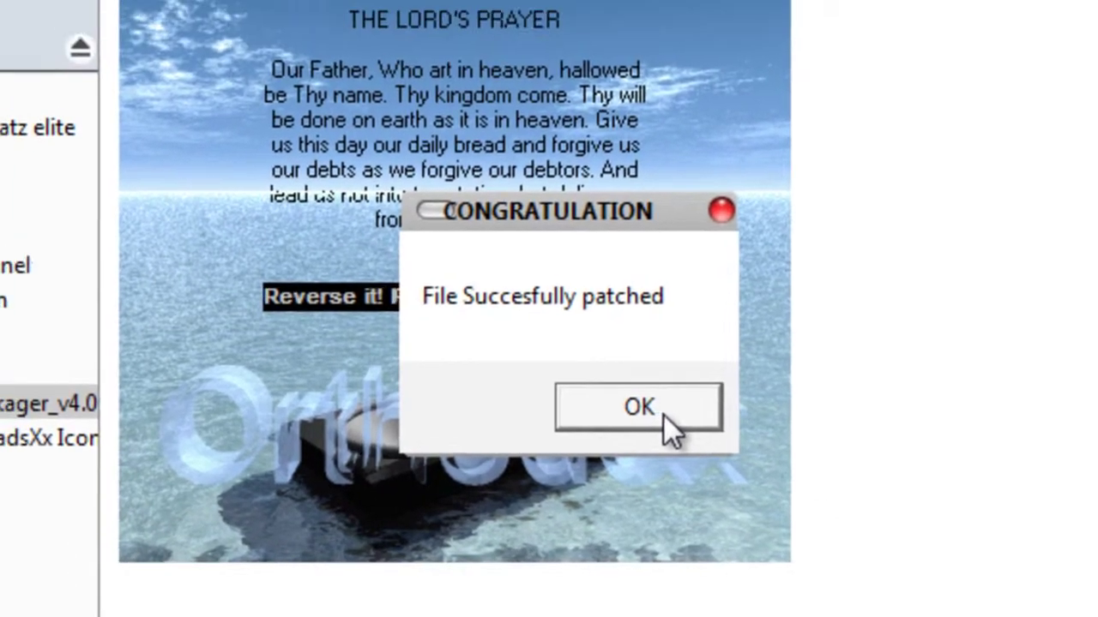
{"action": "left_click", "coordinate": [579, 324]}
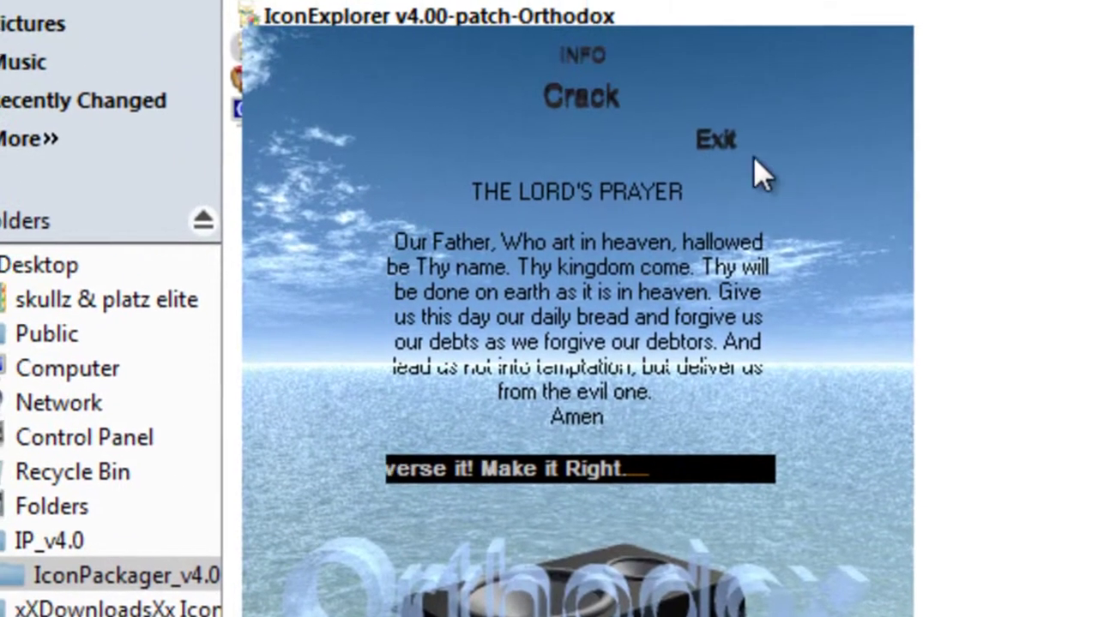
{"action": "left_click", "coordinate": [715, 140]}
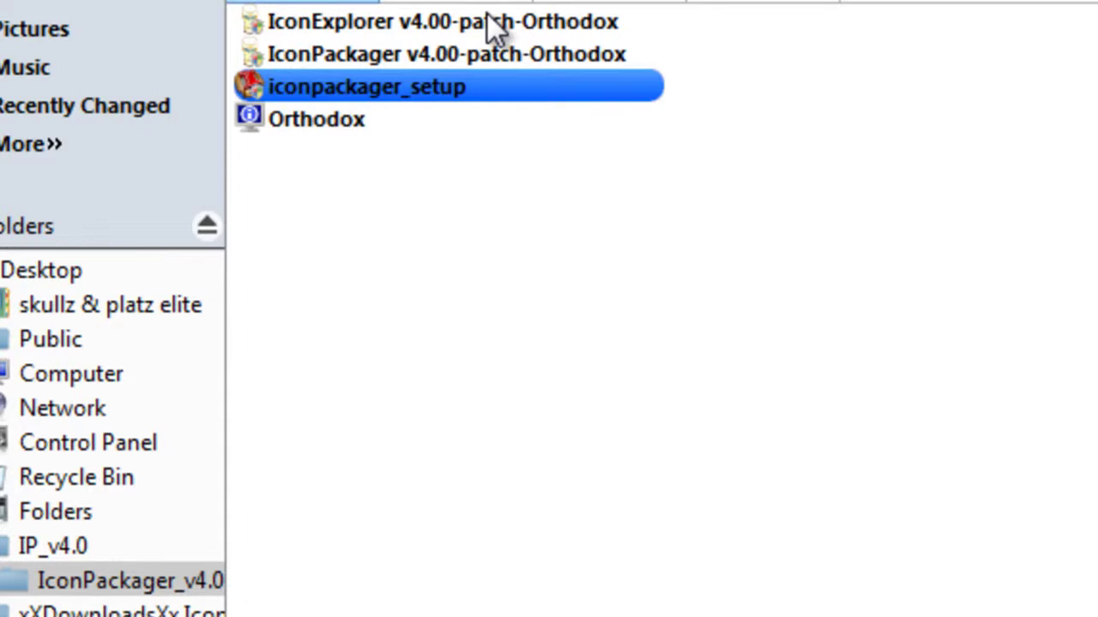
- Launch the IconExplorer v4.00 patch and start choosing its target on the OS (C:) drive
{"action": "double_click", "coordinate": [453, 25]}
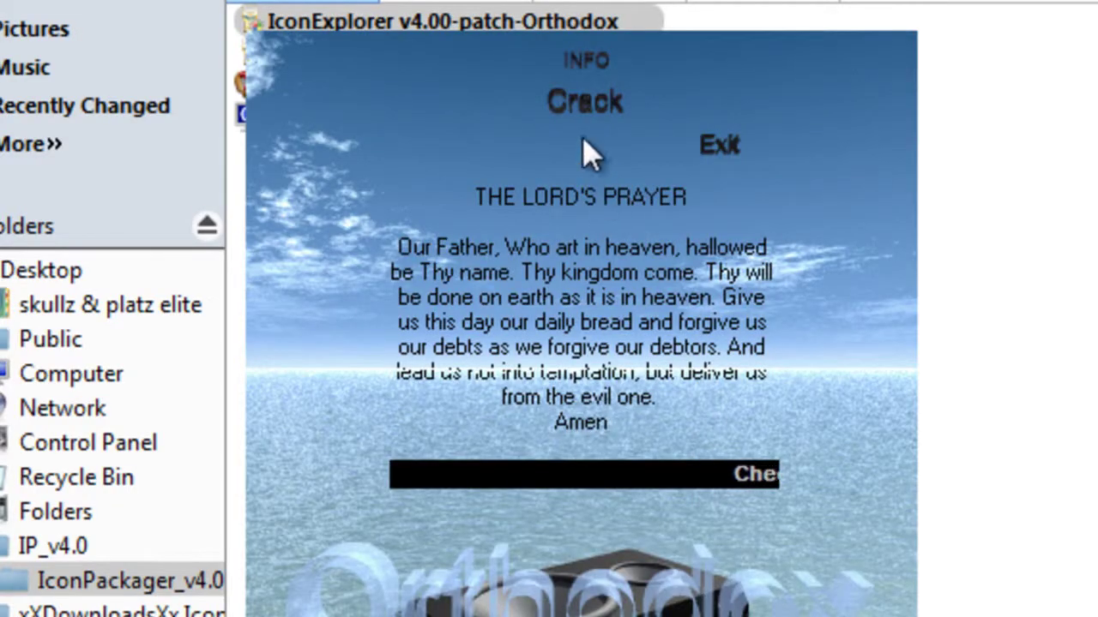
{"action": "left_click", "coordinate": [586, 103]}
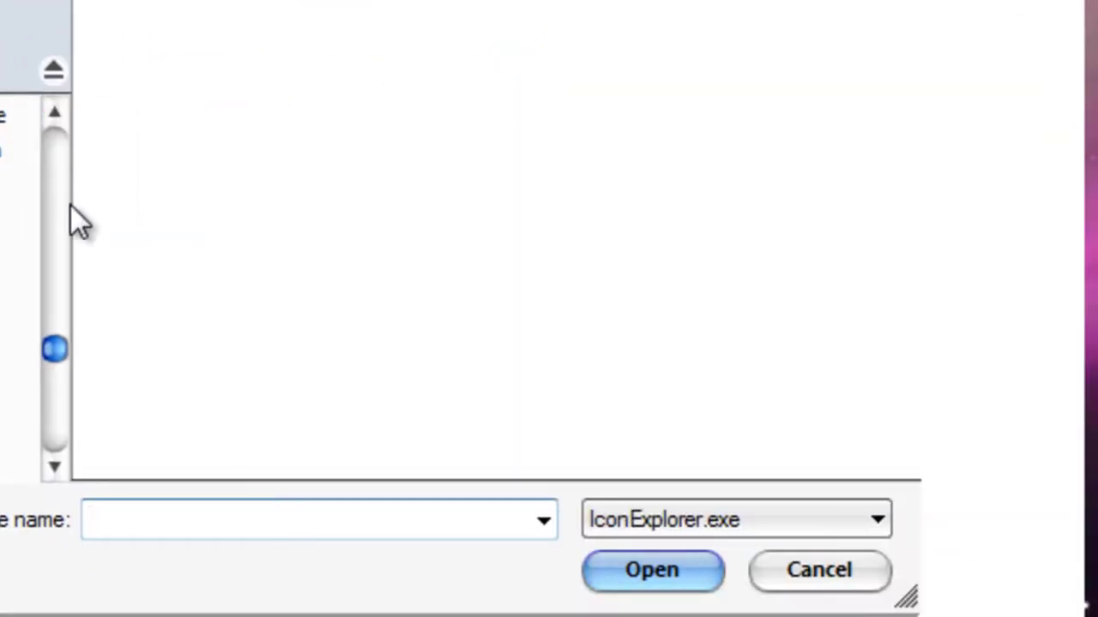
{"action": "left_click_drag", "start_coordinate": [252, 538], "coordinate": [252, 305]}
{"action": "left_click", "coordinate": [151, 249]}
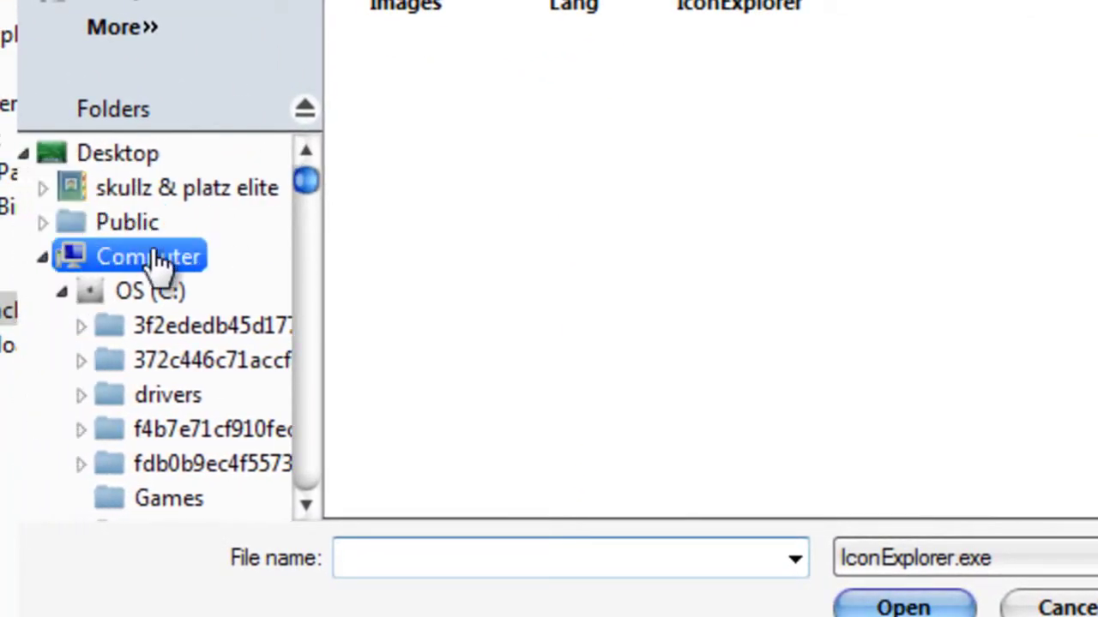
{"action": "left_click", "coordinate": [507, 85]}
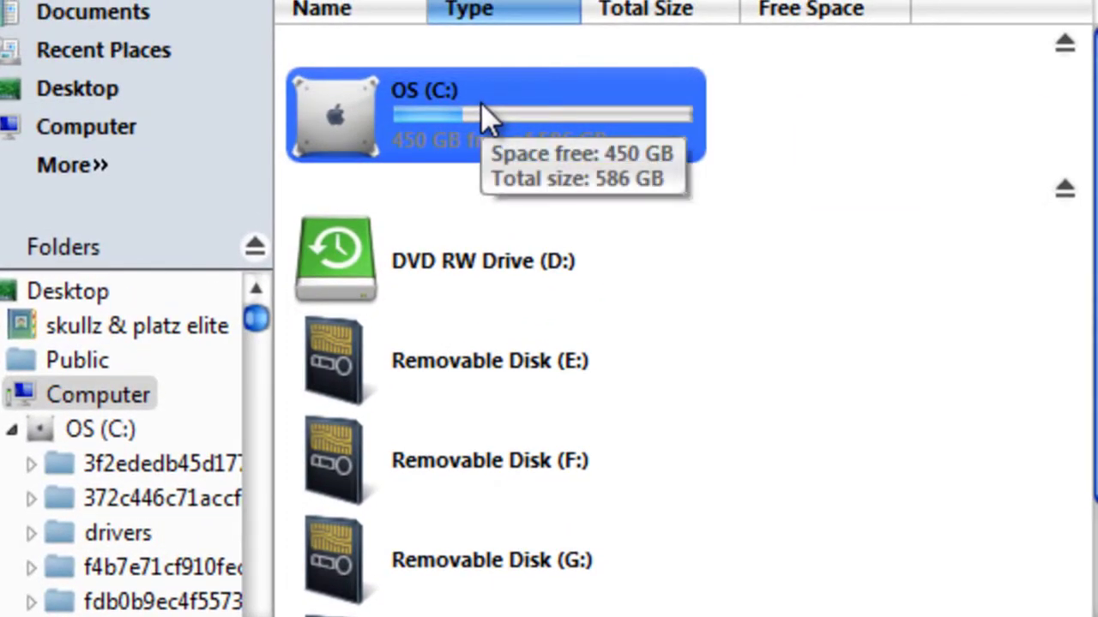
{"action": "double_click", "coordinate": [485, 115]}
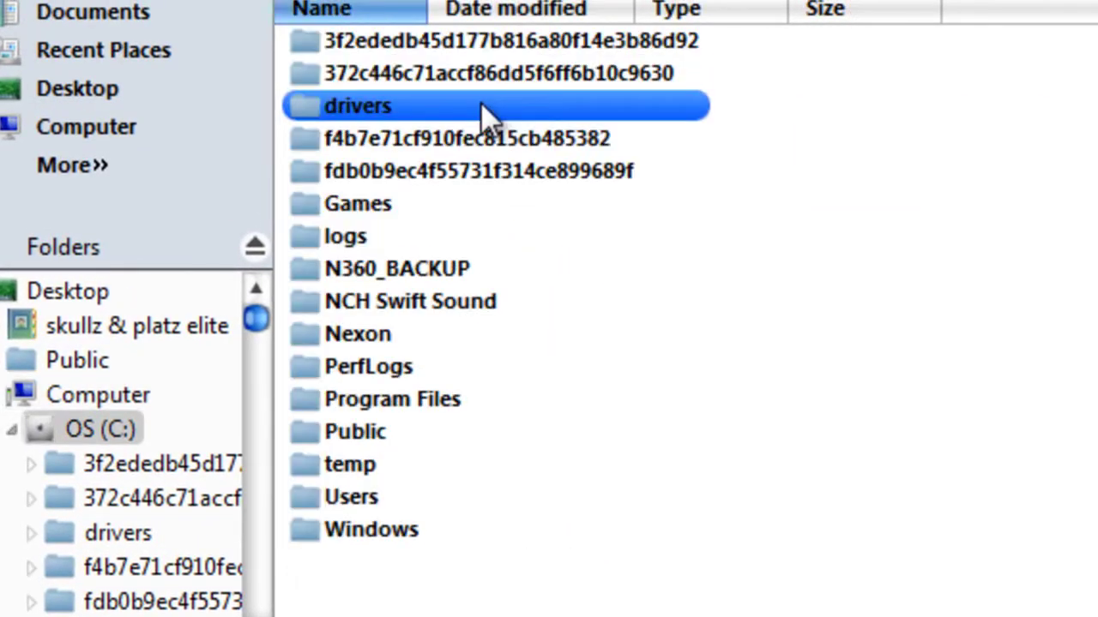
- Browse to Program Files\Stardock\Object Desktop\IconPackager, pick IconExplorer, then close the patcher
{"action": "double_click", "coordinate": [439, 401]}
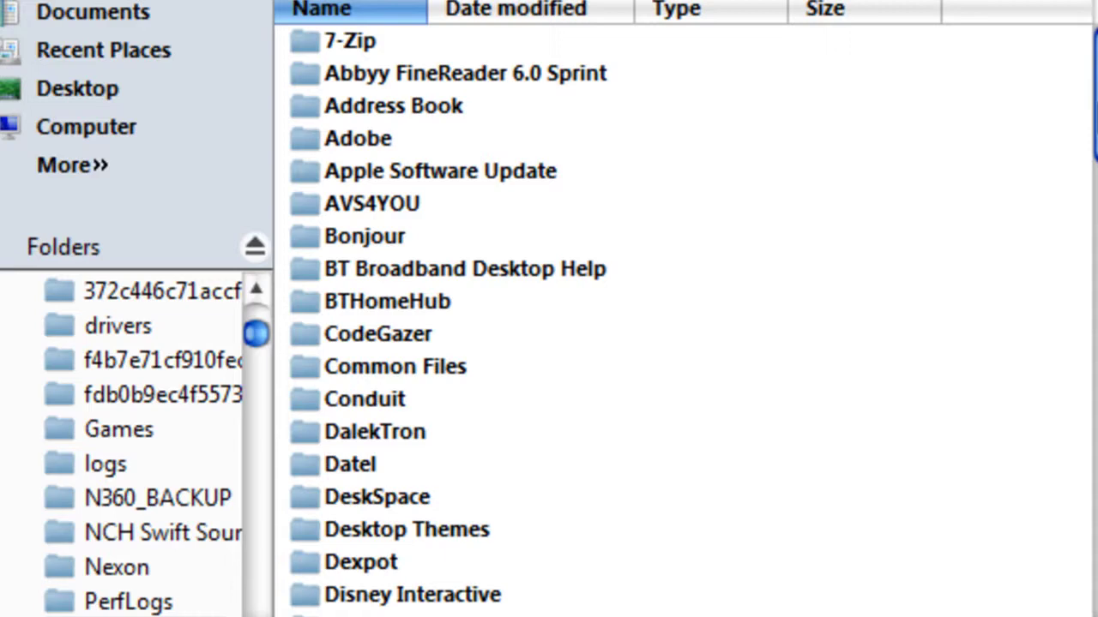
{"action": "scroll", "coordinate": [1060, 416], "scroll_direction": "down", "scroll_amount": 10}
{"action": "scroll", "coordinate": [1064, 428], "scroll_direction": "down", "scroll_amount": 7}
{"action": "left_click", "coordinate": [438, 279]}
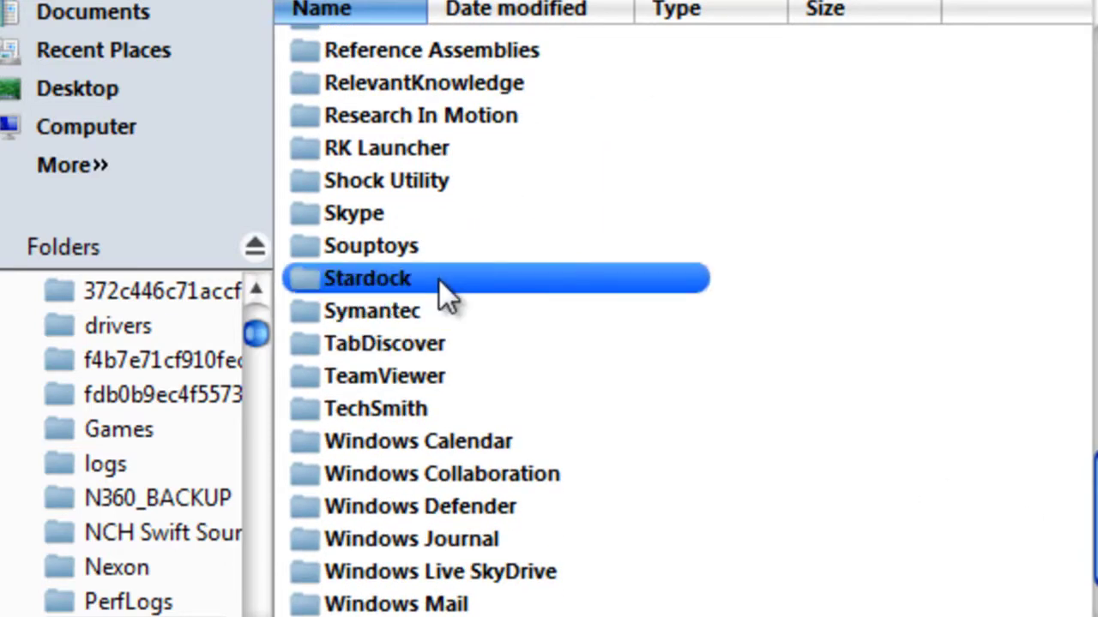
{"action": "double_click", "coordinate": [438, 278]}
{"action": "double_click", "coordinate": [368, 128]}
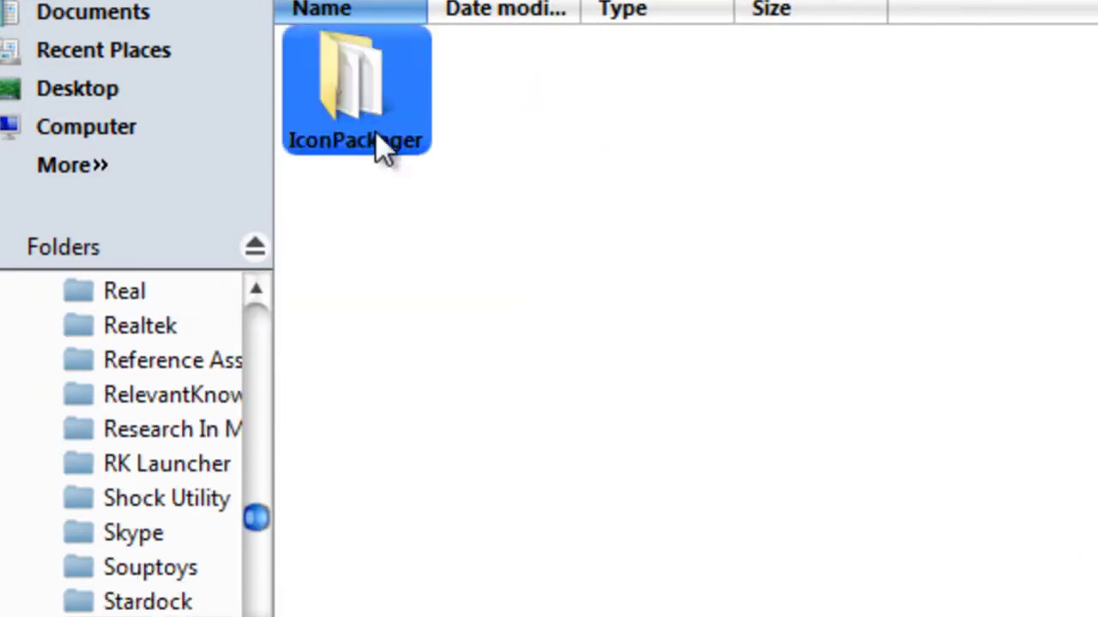
{"action": "double_click", "coordinate": [364, 111]}
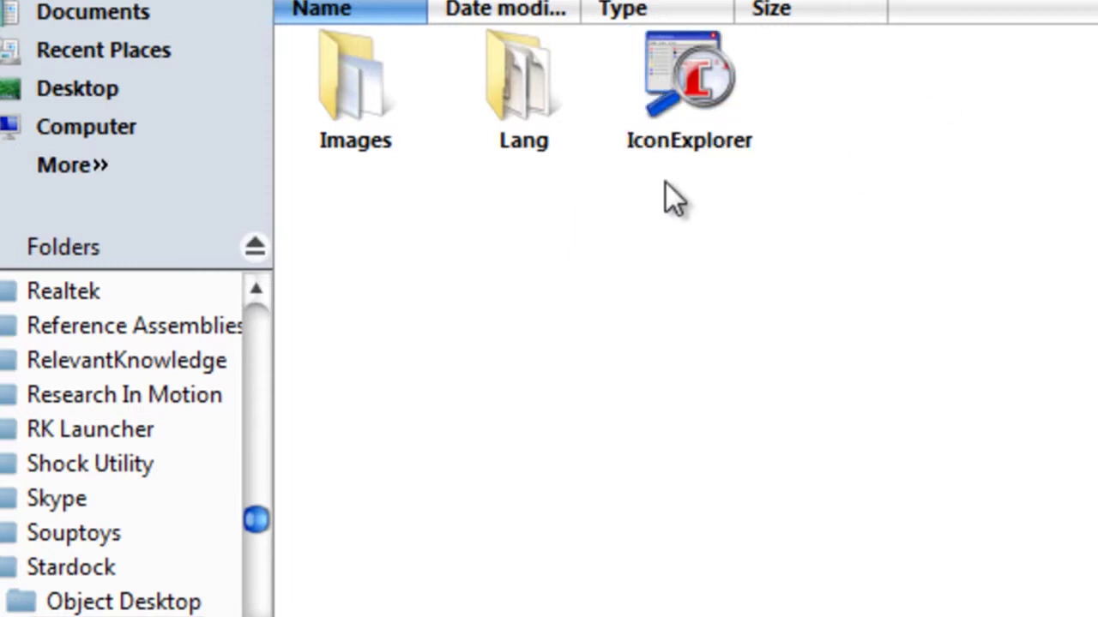
{"action": "left_click", "coordinate": [759, 62]}
{"action": "left_click", "coordinate": [646, 250]}
{"action": "left_click", "coordinate": [985, 583]}
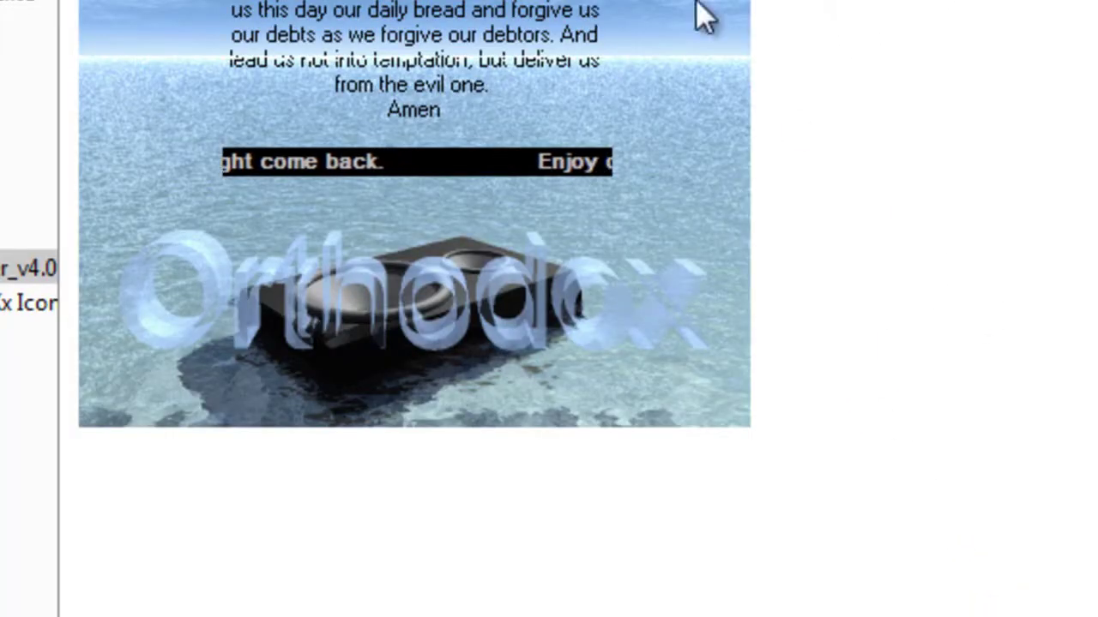
{"action": "left_click", "coordinate": [669, 3]}
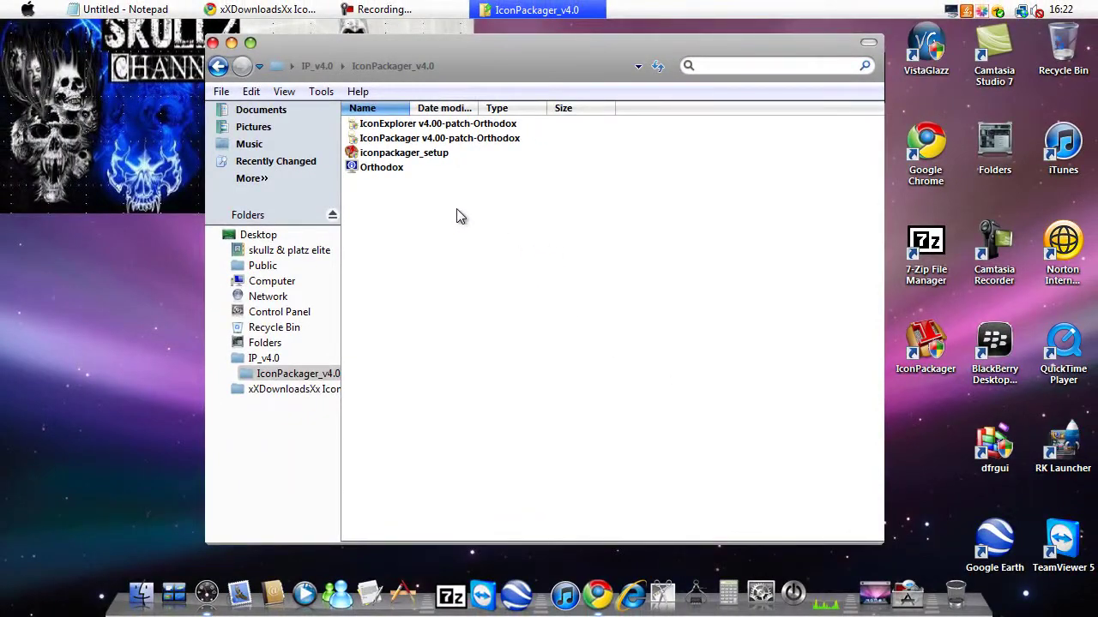
- Close the IconPackager_v4.0 folder window and launch IconPackager from its desktop shortcut
{"action": "left_click", "coordinate": [212, 42]}
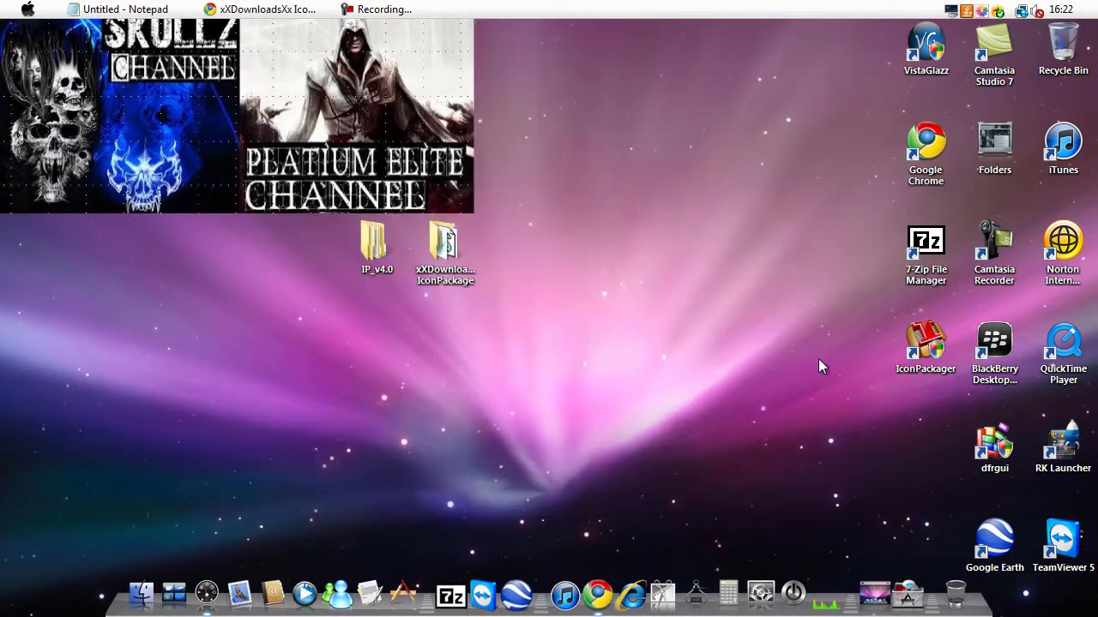
{"action": "double_click", "coordinate": [926, 343]}
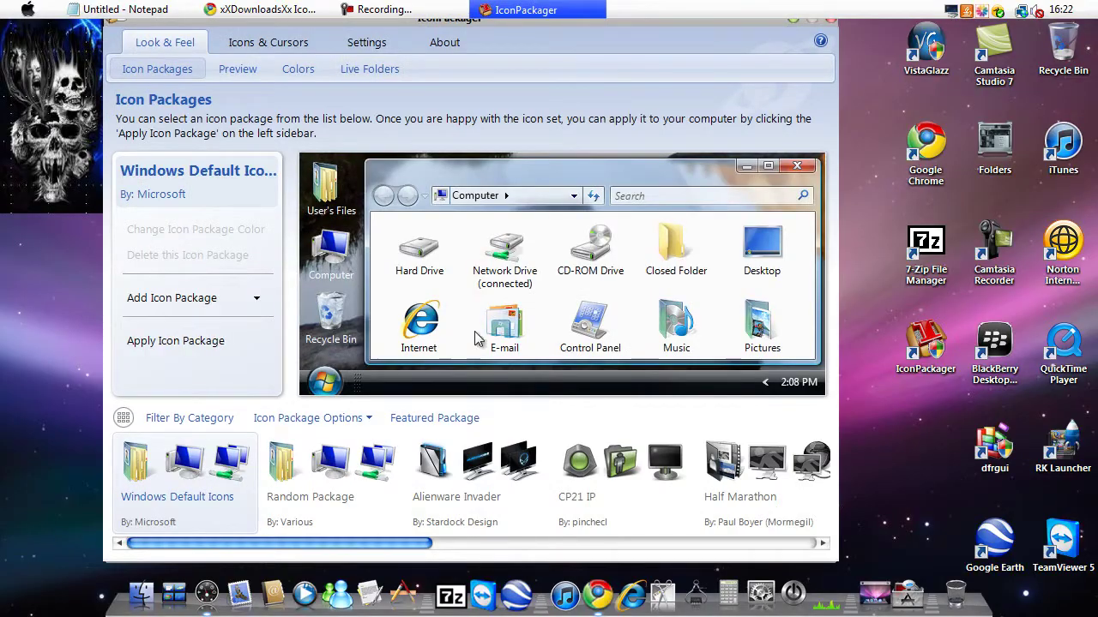
{"action": "left_click", "coordinate": [29, 12]}
{"action": "left_click", "coordinate": [28, 12]}
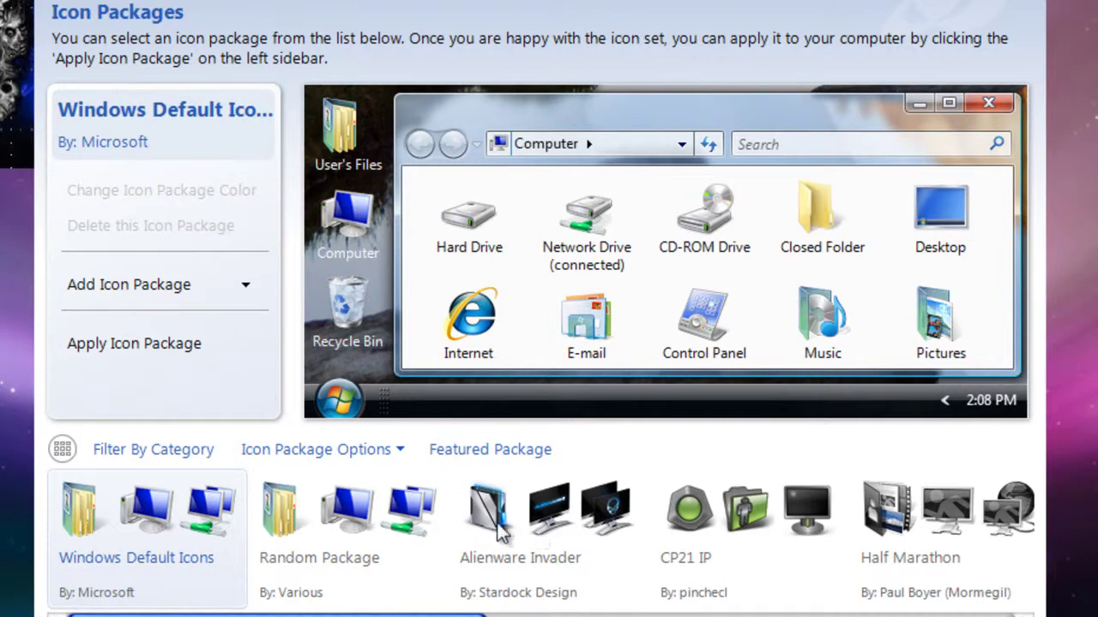
- Preview the Alienware Invader, CP21 IP, Half Marathon and SE Interface (orange) packages
{"action": "left_click", "coordinate": [579, 516]}
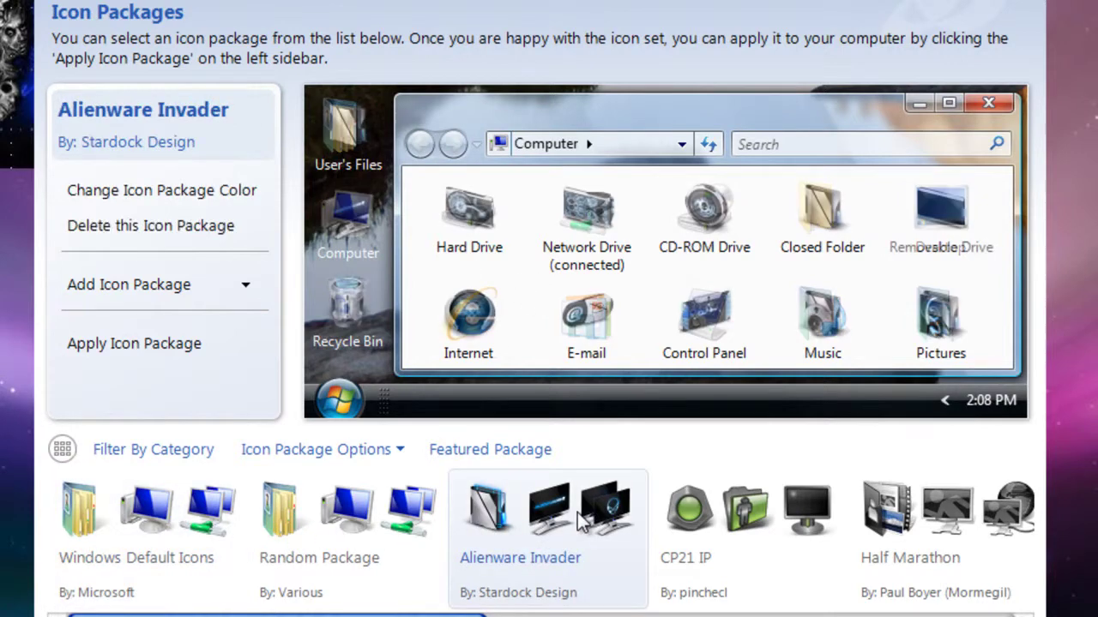
{"action": "scroll", "coordinate": [482, 549], "scroll_direction": "right", "scroll_amount": 1}
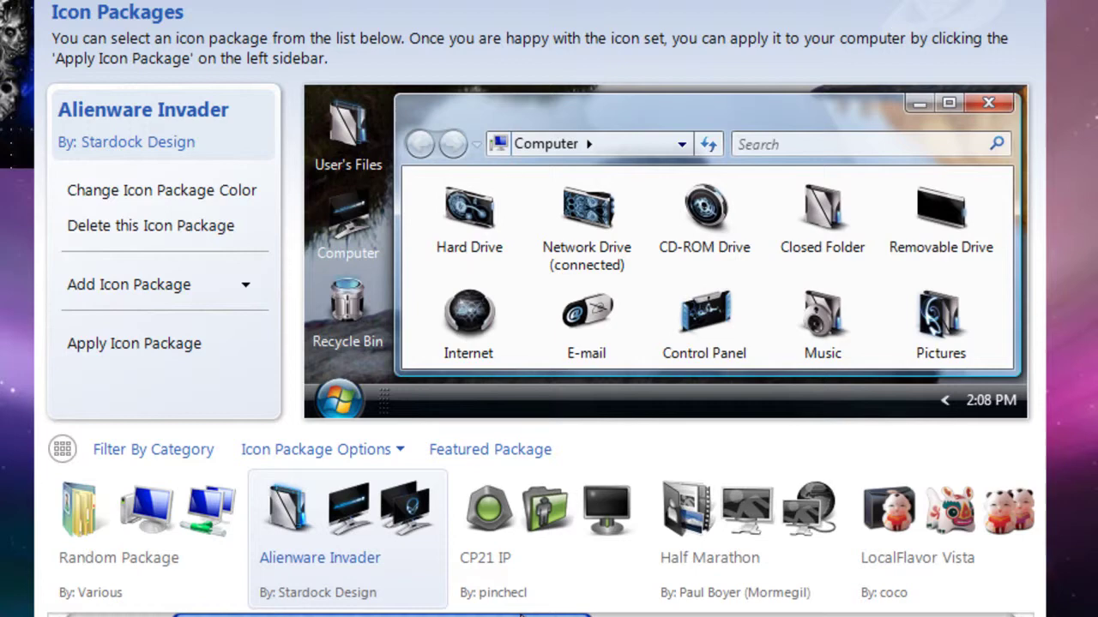
{"action": "left_click", "coordinate": [483, 604]}
{"action": "scroll", "coordinate": [514, 600], "scroll_direction": "right", "scroll_amount": 1}
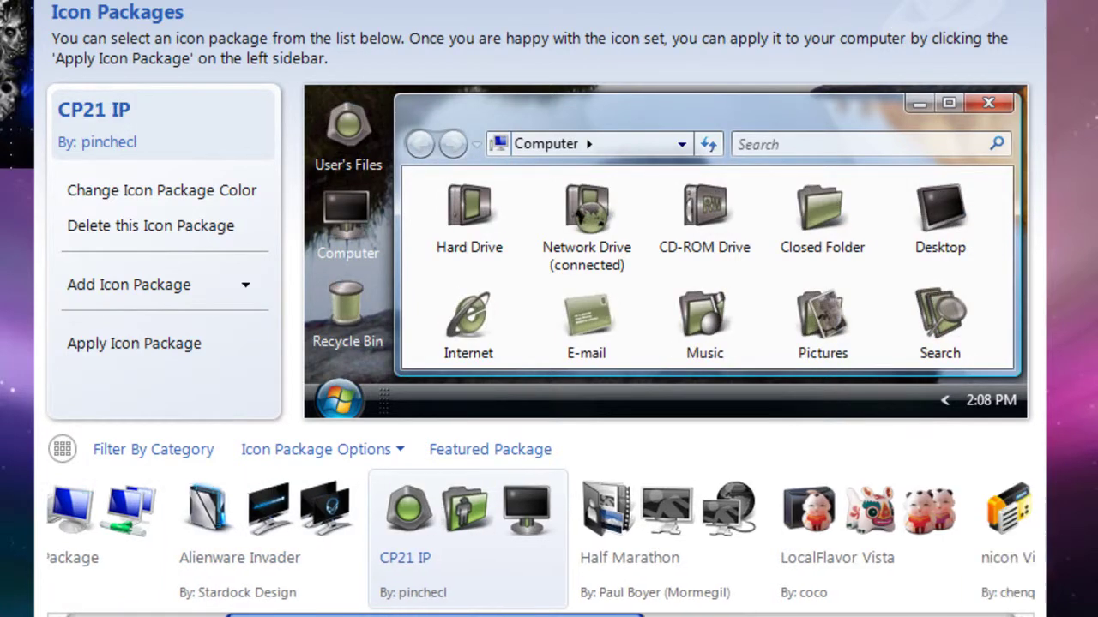
{"action": "left_click", "coordinate": [527, 605]}
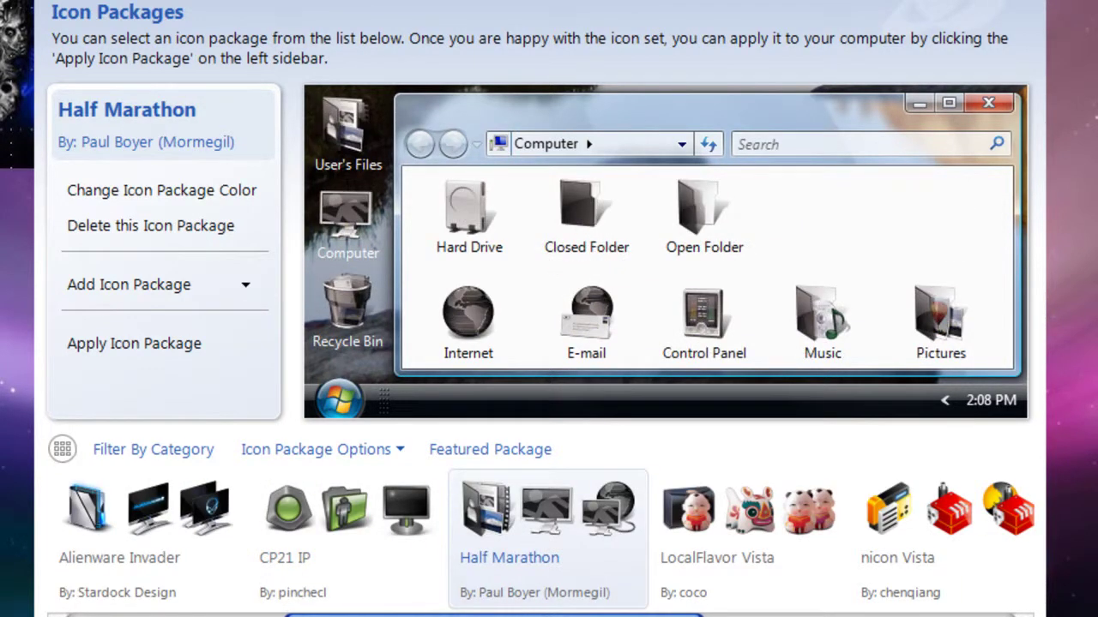
{"action": "scroll", "coordinate": [686, 596], "scroll_direction": "right", "scroll_amount": 2}
{"action": "left_click", "coordinate": [689, 596]}
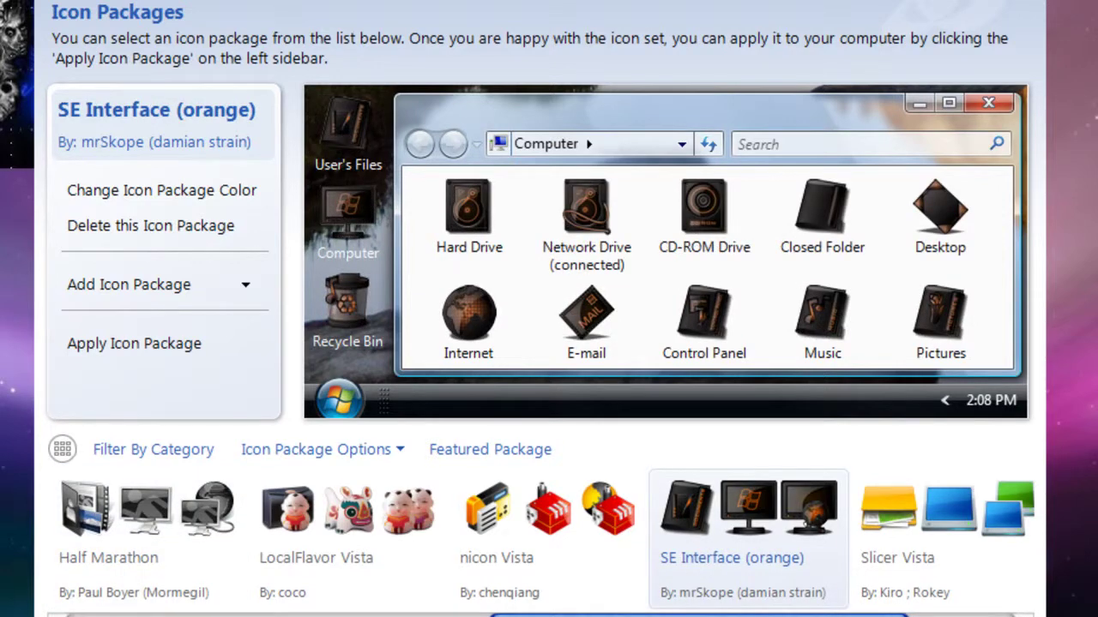
{"action": "left_click_drag", "start_coordinate": [689, 614], "coordinate": [265, 609]}
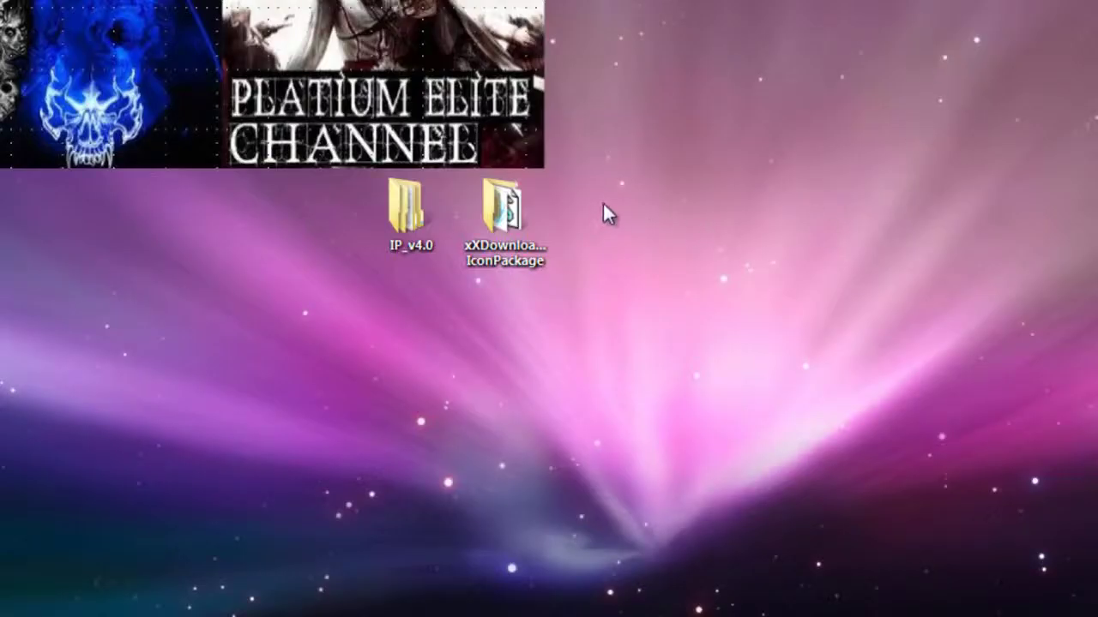
{"action": "double_click", "coordinate": [525, 217]}
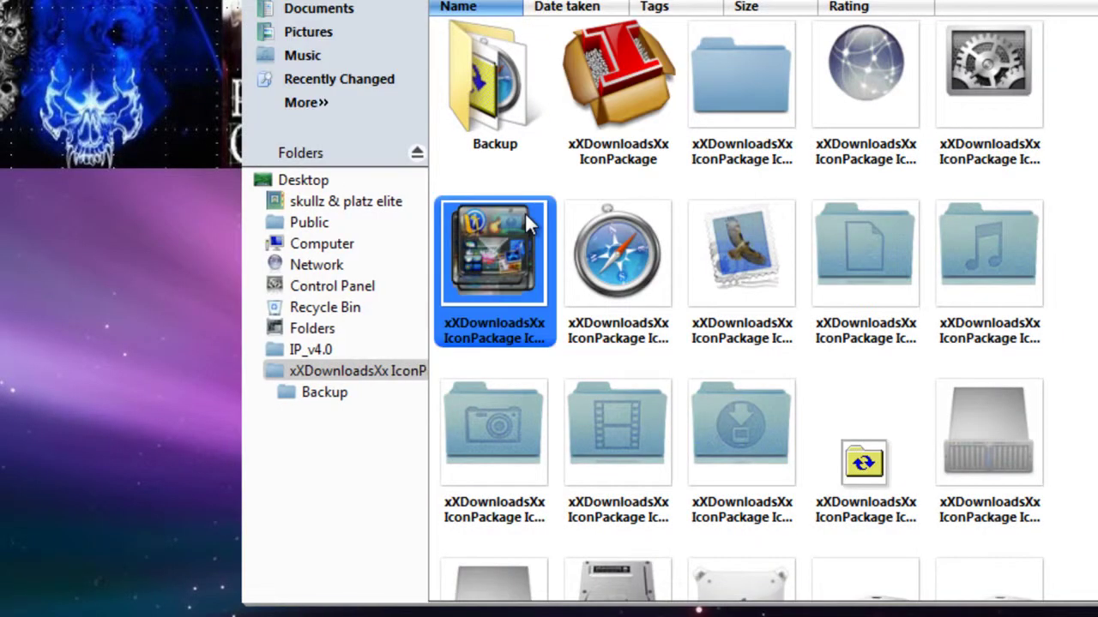
{"action": "left_click", "coordinate": [520, 89]}
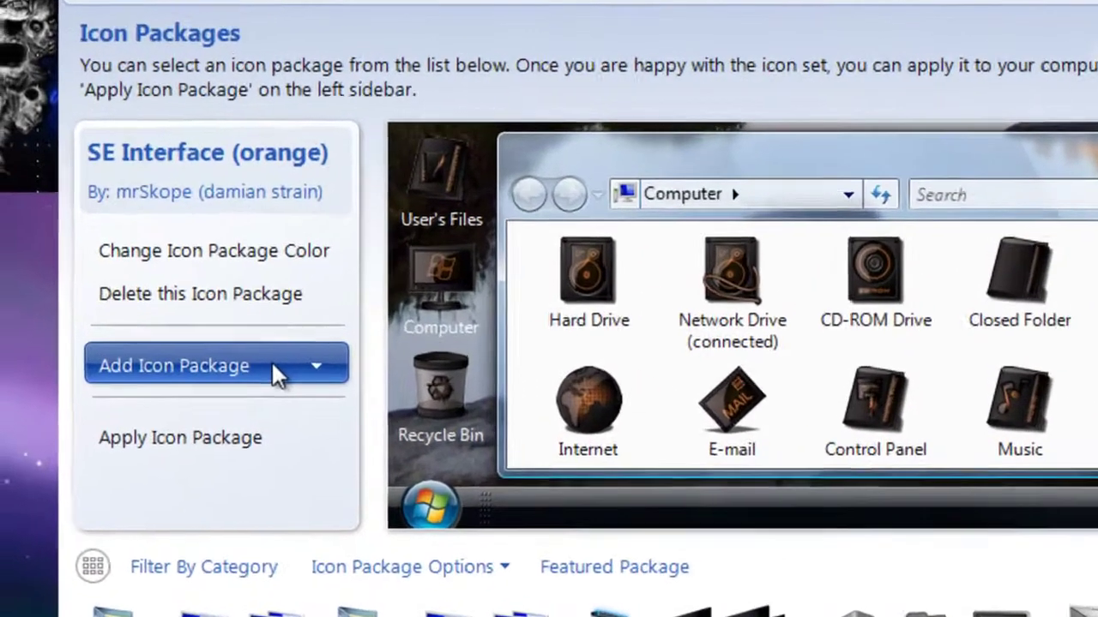
- Begin installing from disk, browse to Desktop\xXDownloadsXx IconPackage, then cancel the dialog
{"action": "left_click", "coordinate": [291, 364]}
{"action": "left_click", "coordinate": [295, 405]}
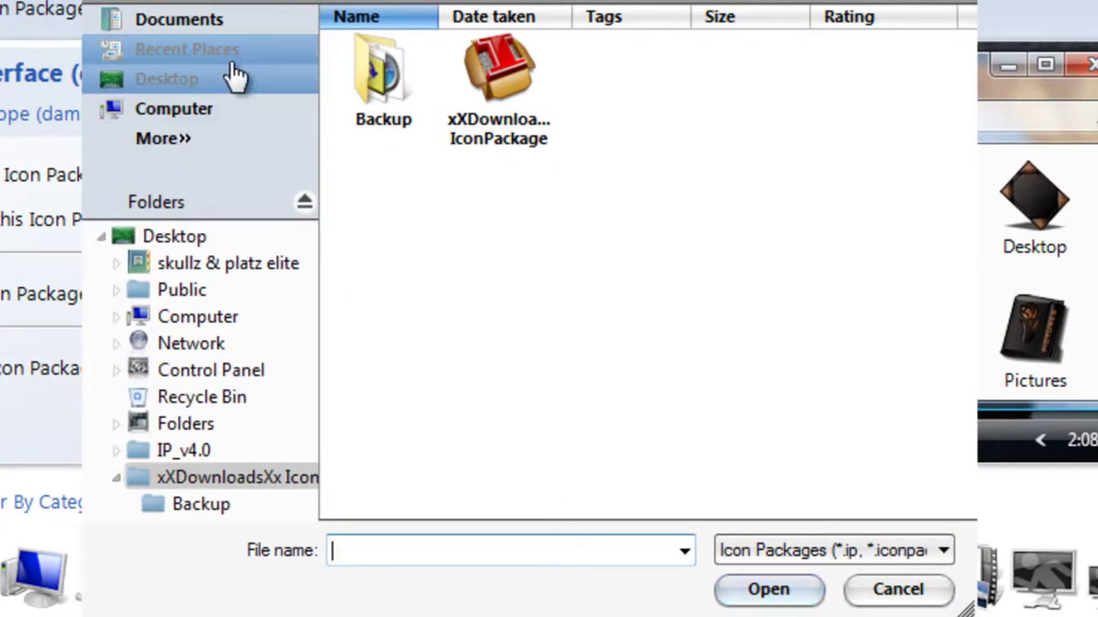
{"action": "left_click", "coordinate": [236, 77]}
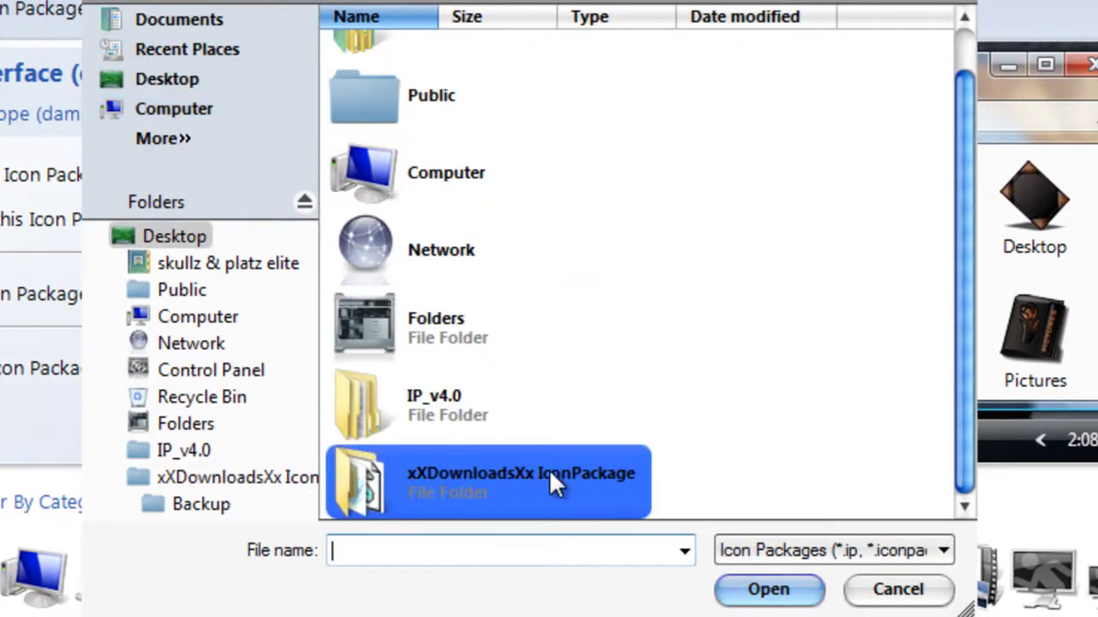
{"action": "double_click", "coordinate": [539, 470]}
{"action": "left_click", "coordinate": [526, 89]}
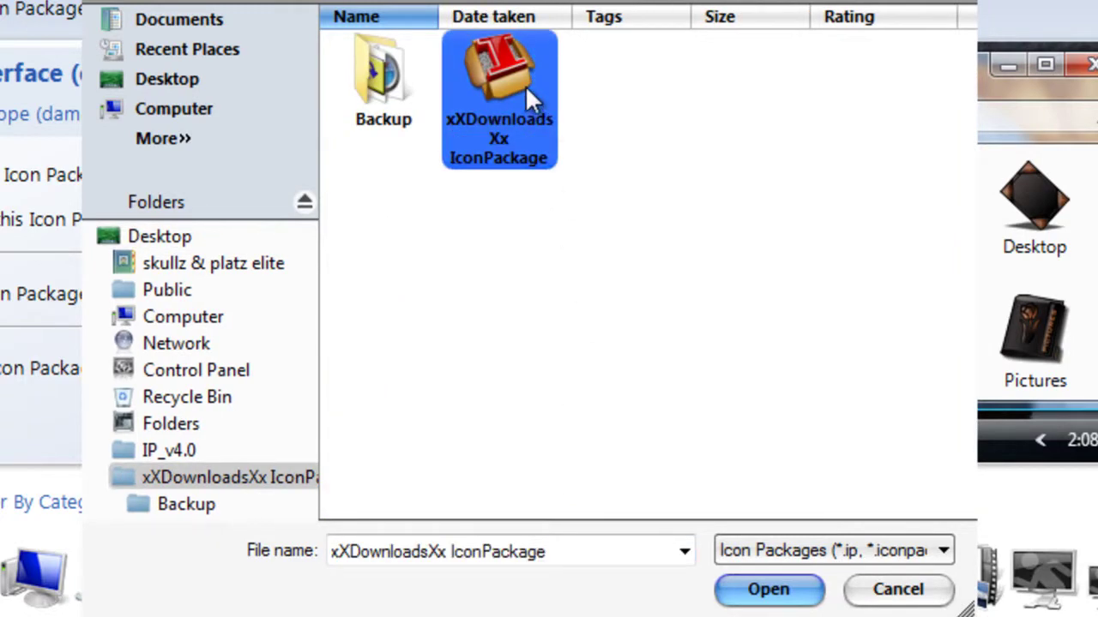
{"action": "left_click", "coordinate": [657, 66]}
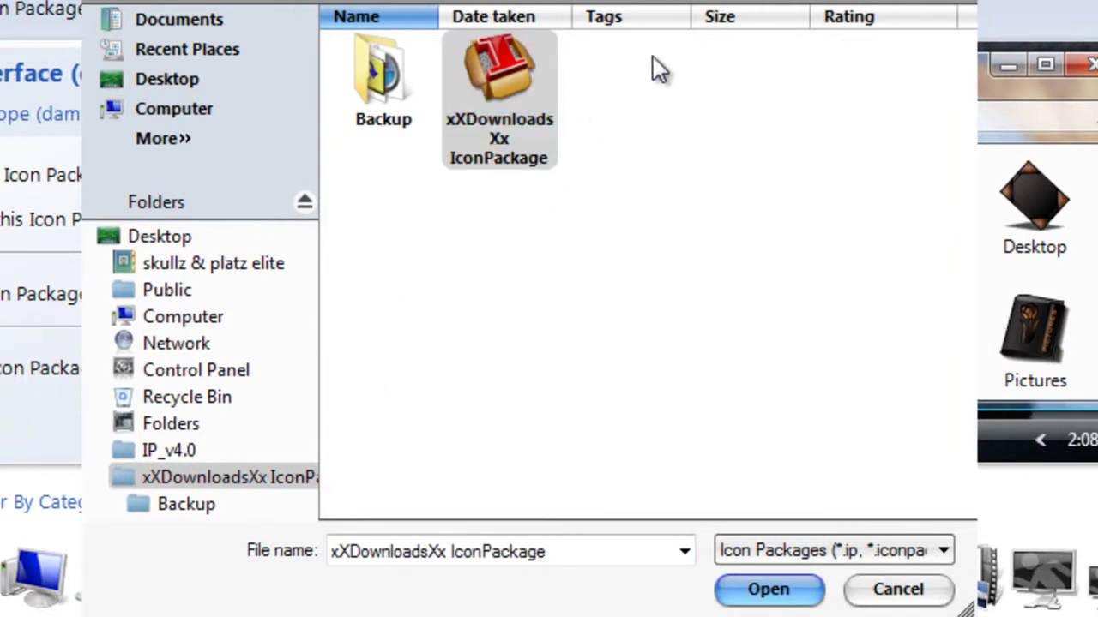
{"action": "left_click", "coordinate": [882, 588]}
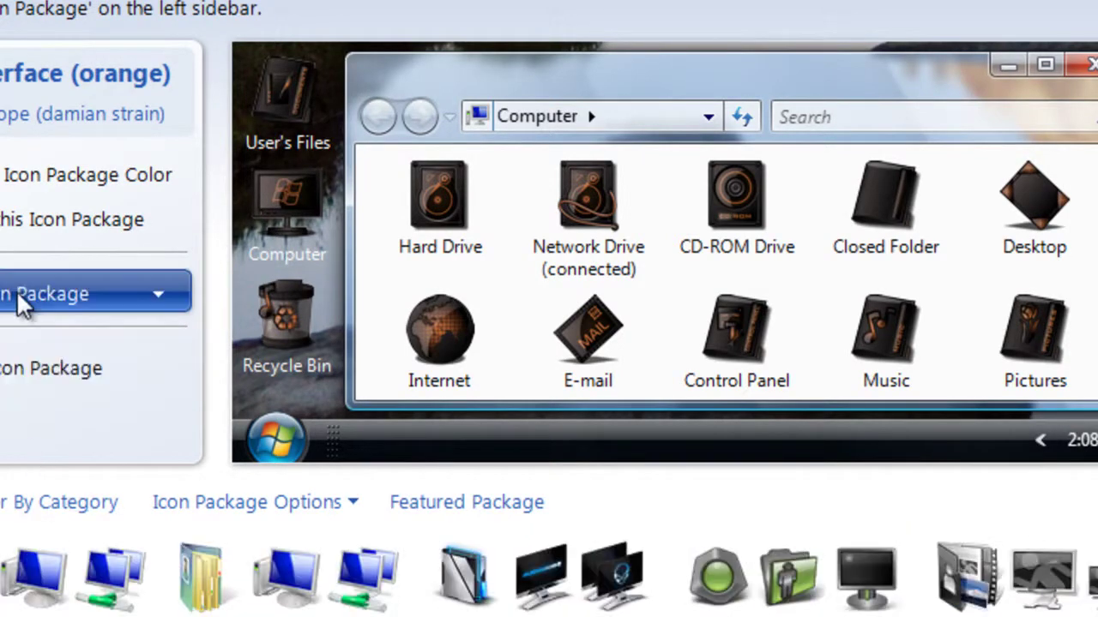
- Install the xXDownloadsXx IconPackage file from disk
{"action": "left_click", "coordinate": [18, 293]}
{"action": "left_click", "coordinate": [57, 326]}
{"action": "left_click", "coordinate": [490, 146]}
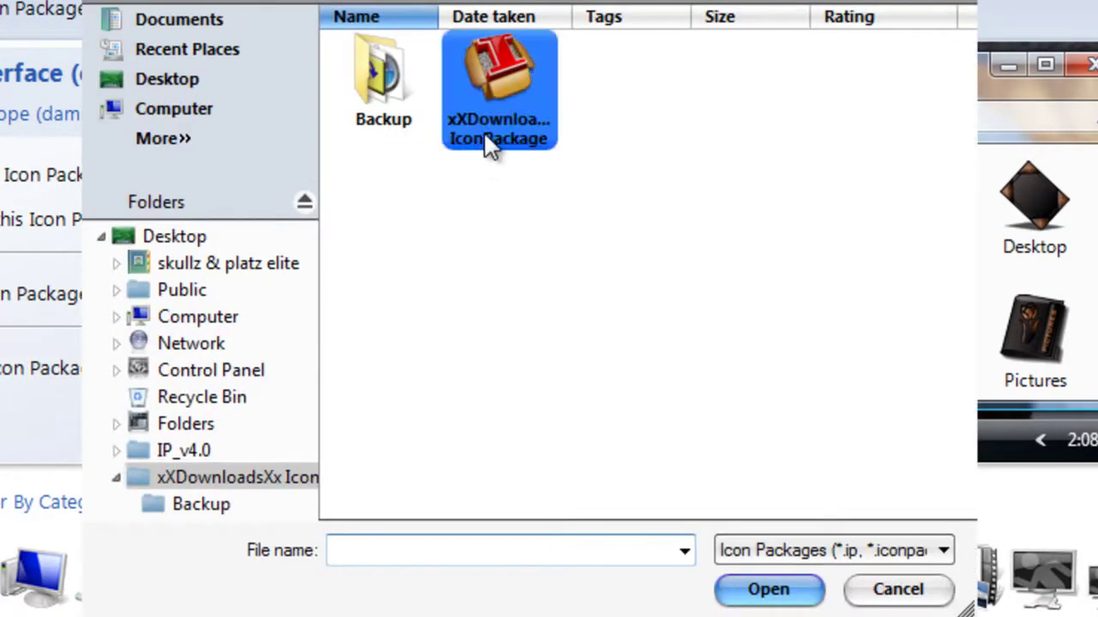
{"action": "left_click", "coordinate": [768, 589]}
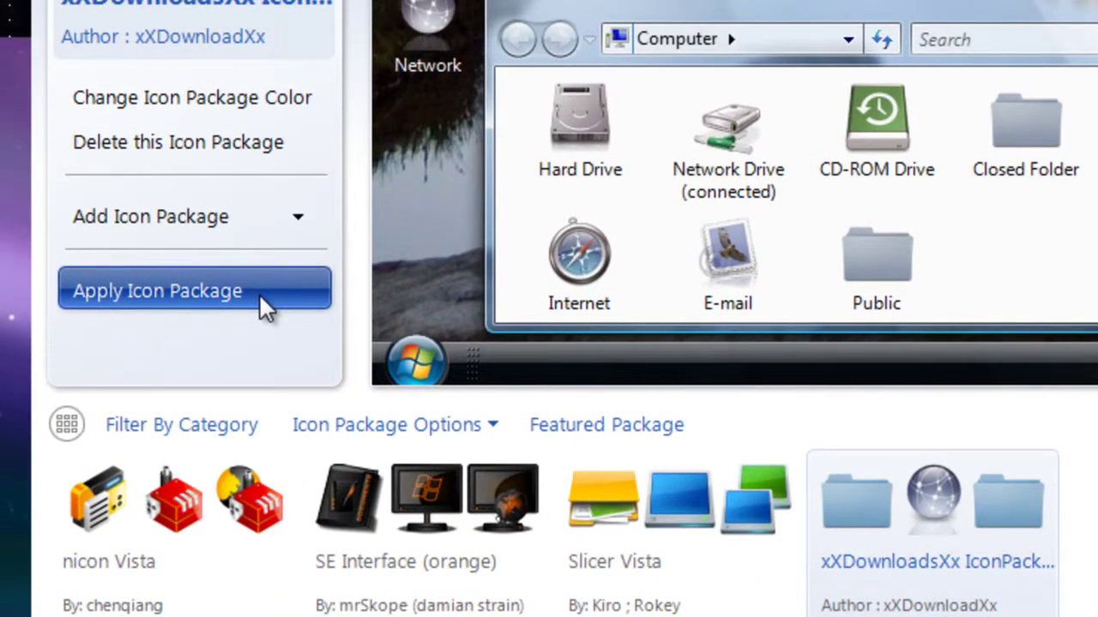
- Apply the newly installed xXDownloadsXx IconPackage shown in the preview
{"action": "double_click", "coordinate": [866, 504]}
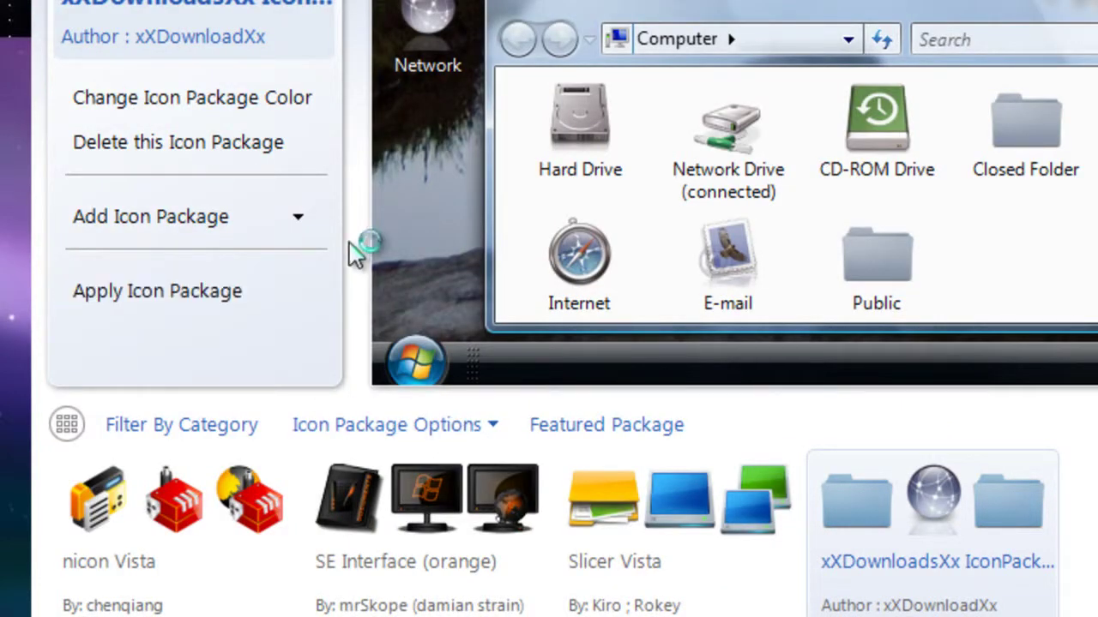
- Tint the xXDownloadsXx icons green with saturation at maximum via Change Icon Package Color
{"action": "left_click", "coordinate": [248, 110]}
{"action": "left_click_drag", "start_coordinate": [142, 440], "coordinate": [564, 440]}
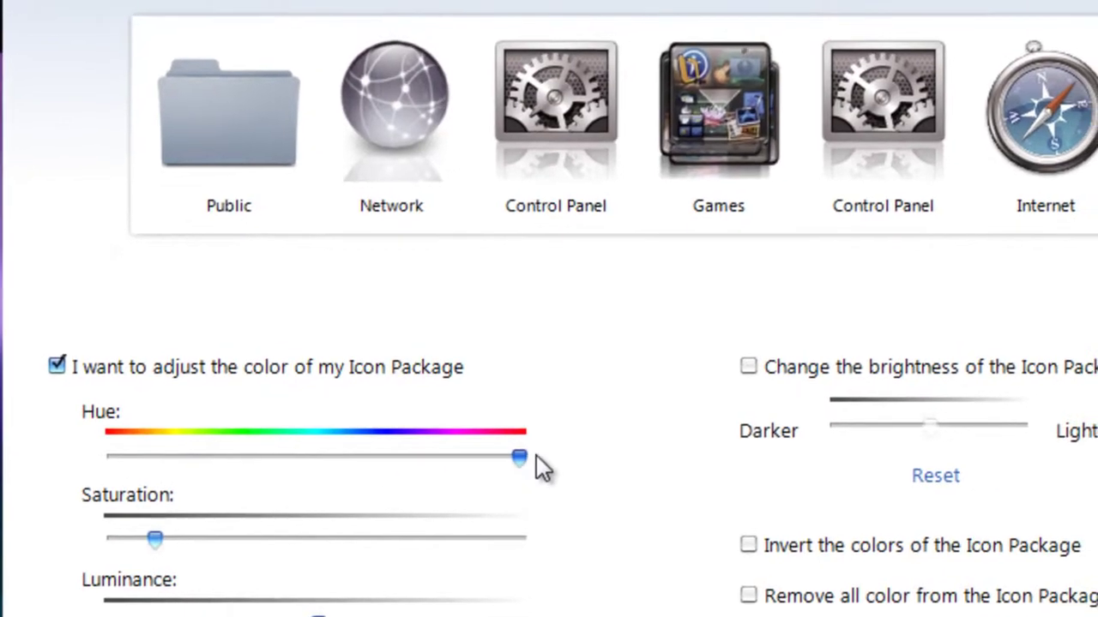
{"action": "left_click_drag", "start_coordinate": [183, 523], "coordinate": [341, 525]}
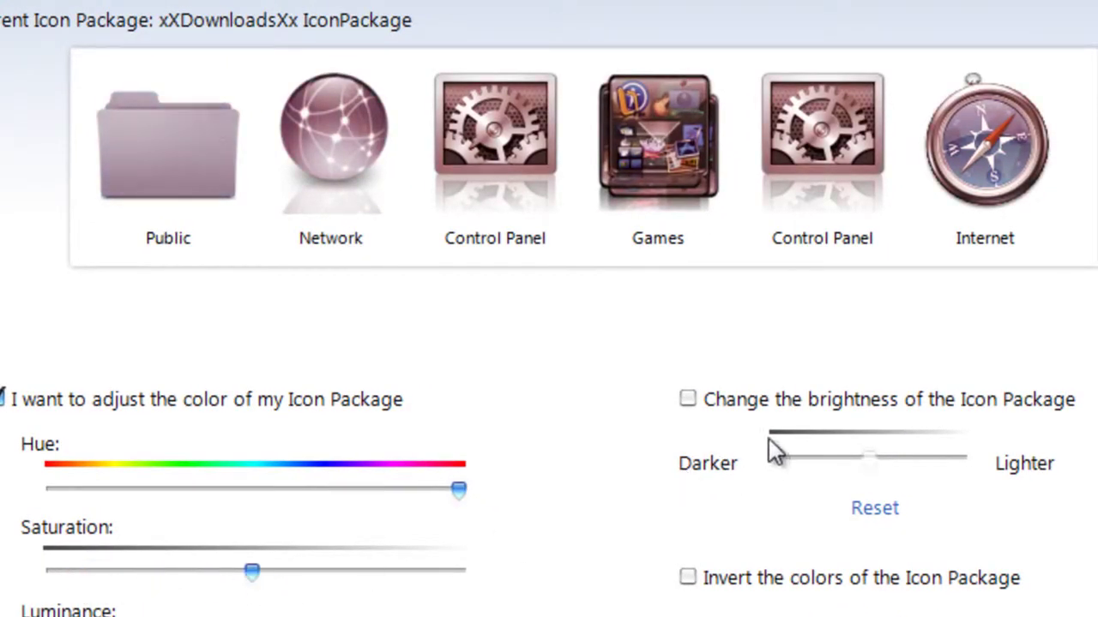
{"action": "left_click_drag", "start_coordinate": [252, 572], "coordinate": [466, 578]}
{"action": "left_click", "coordinate": [360, 575]}
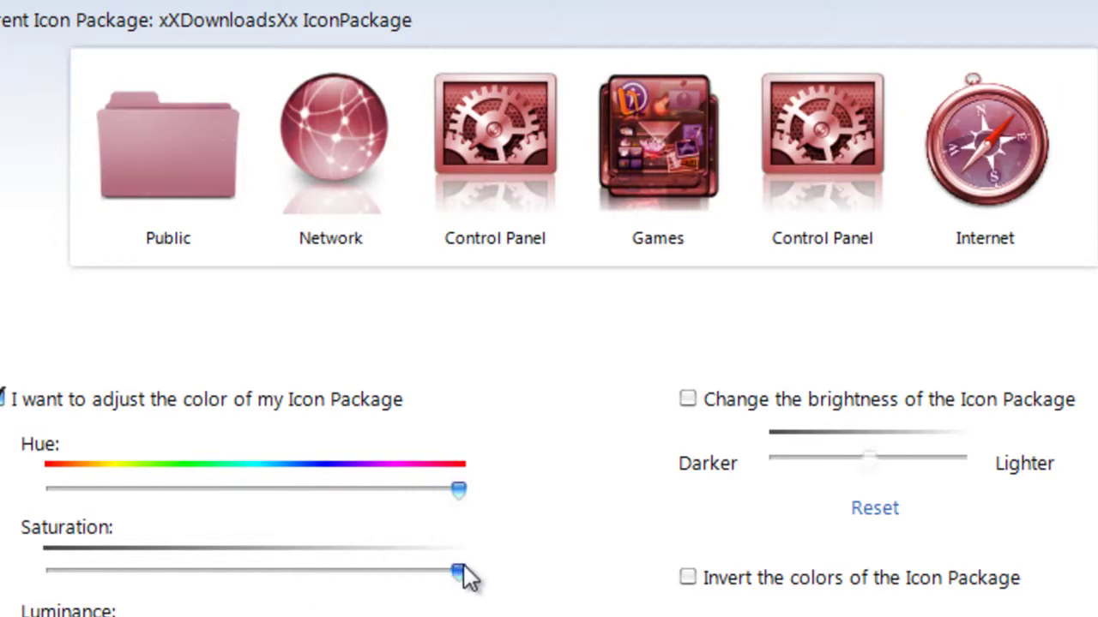
{"action": "left_click_drag", "start_coordinate": [456, 488], "coordinate": [129, 490]}
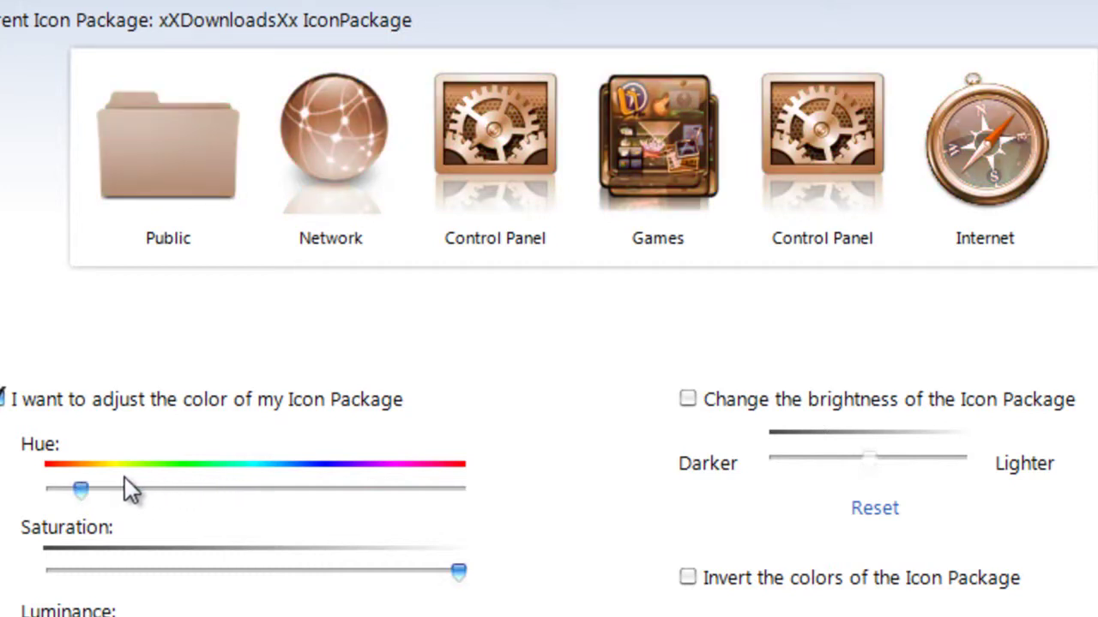
{"action": "left_click", "coordinate": [165, 495]}
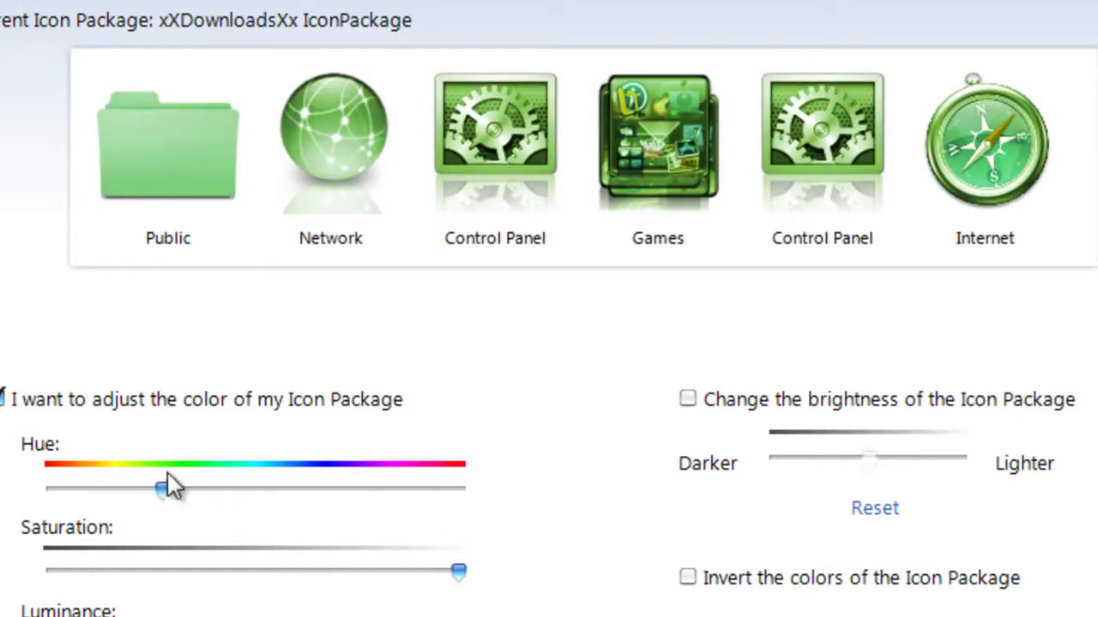